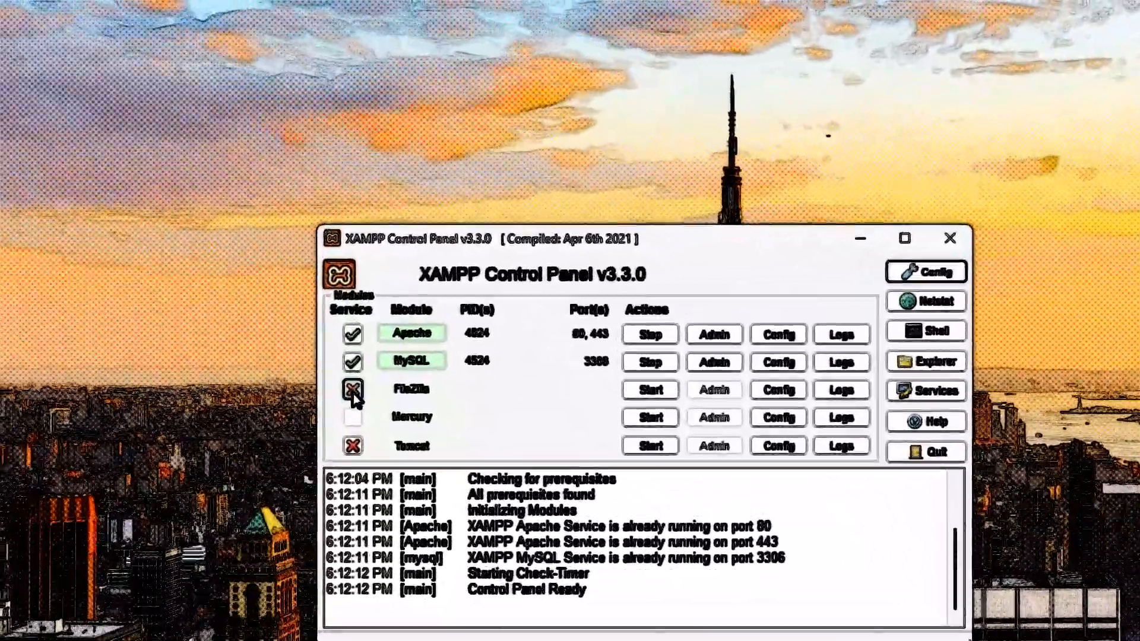
# - Install FileZilla as a Windows service using its service checkbox in the XAMPP panel
pyautogui.click(353, 390)
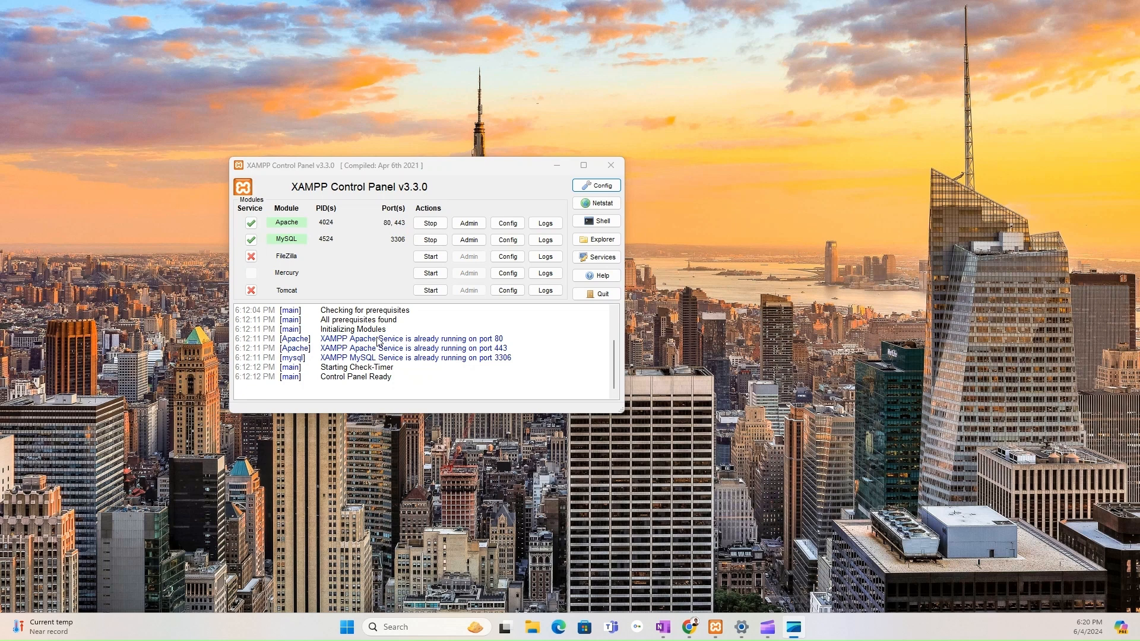
pyautogui.click(251, 257)
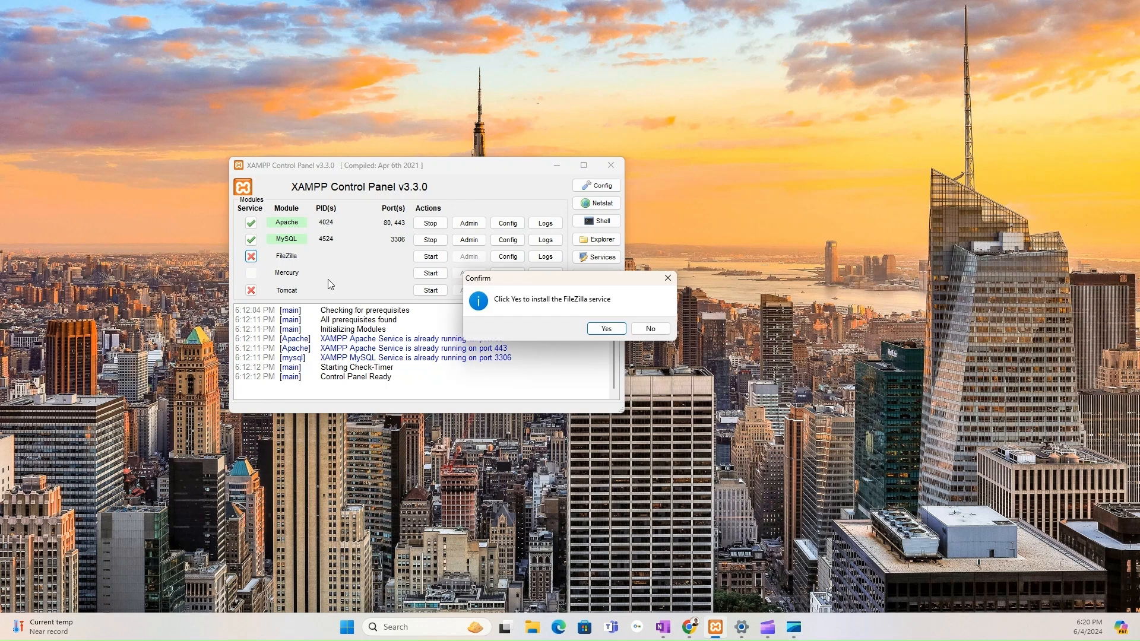
# - Confirm the FileZilla service installation so it runs on ports 21 and 14147
pyautogui.click(605, 333)
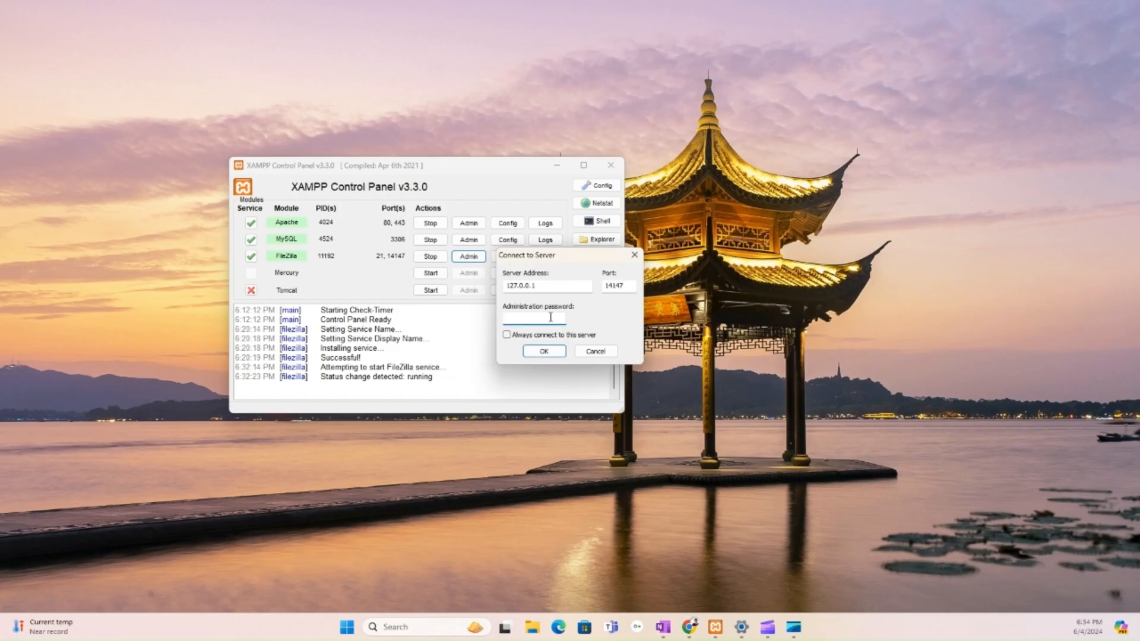
# - Log in to FileZilla Server administration at localhost with the admin password
pyautogui.write('****')
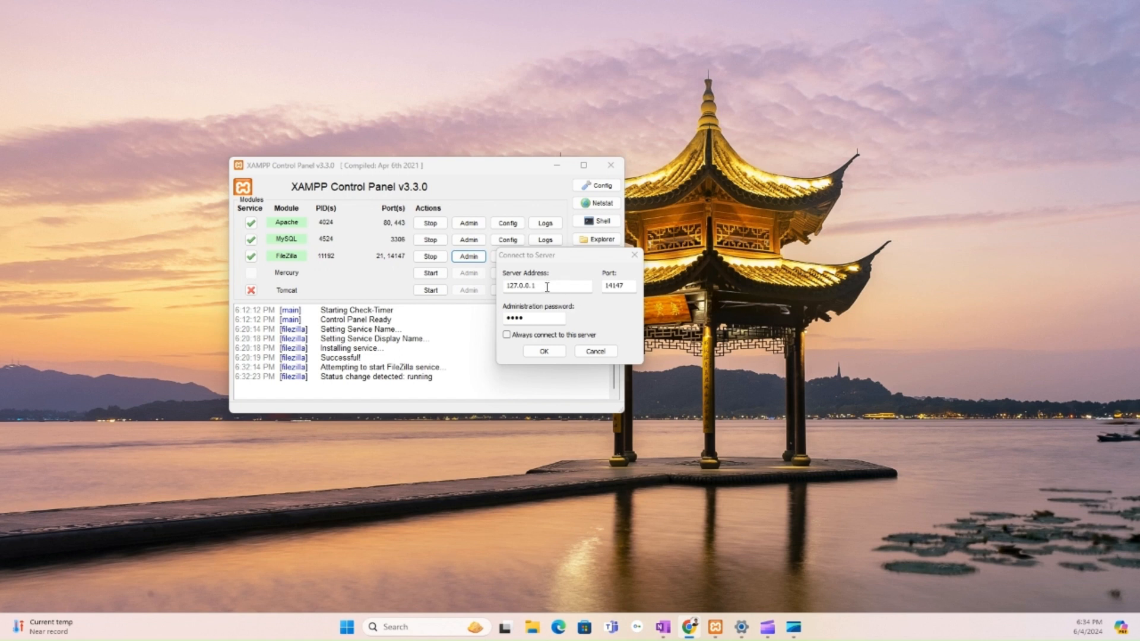
pyautogui.click(501, 302)
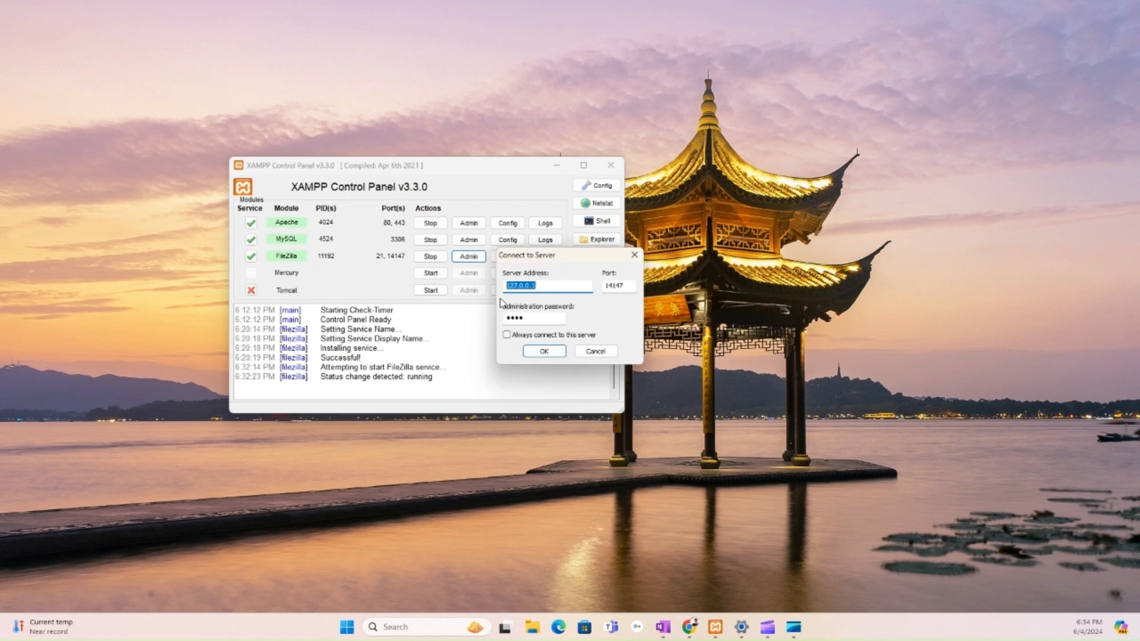
pyautogui.write('Local')
pyautogui.press('BackSpace')
pyautogui.press('BackSpace')
pyautogui.press('BackSpace')
pyautogui.press('BackSpace')
pyautogui.write('localhost')
pyautogui.hotkey('alt', 'Tab')
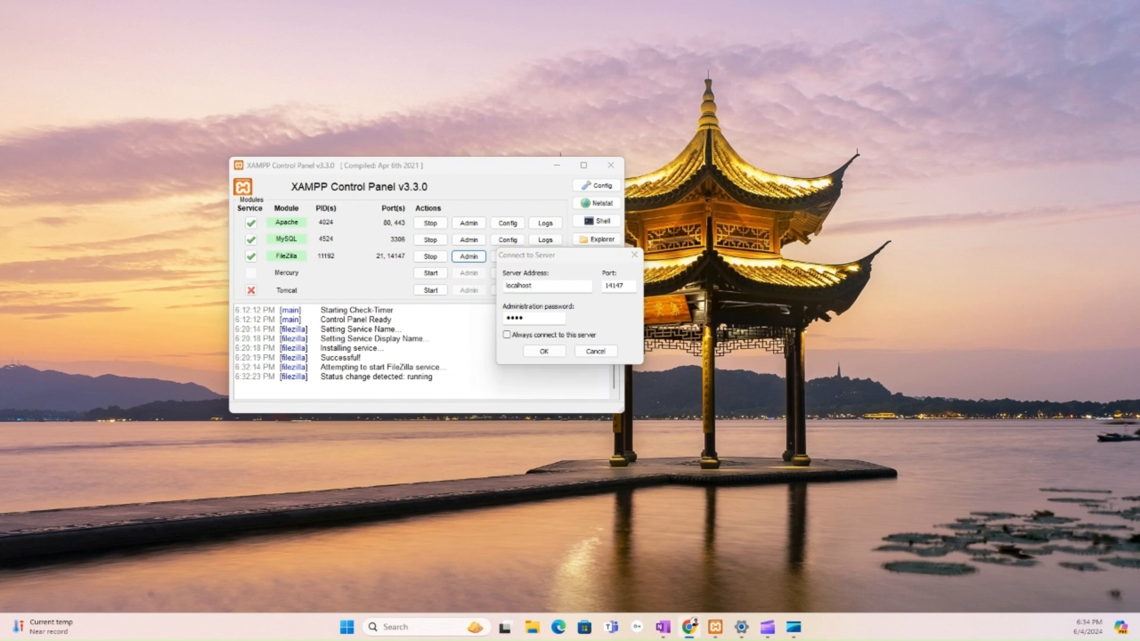
pyautogui.click(550, 361)
pyautogui.click(547, 355)
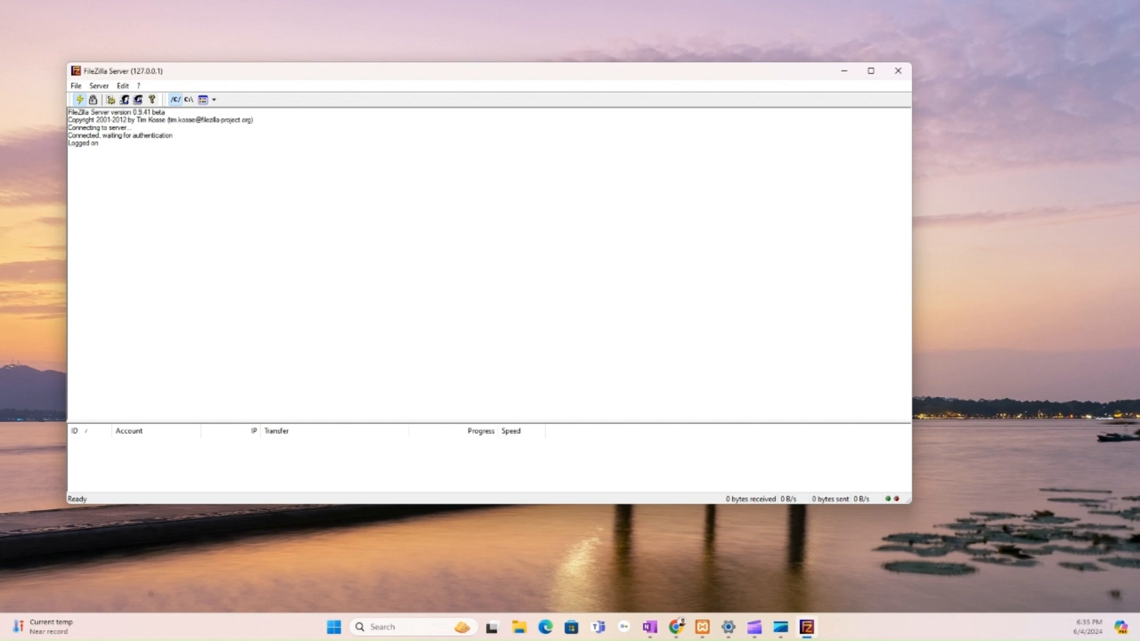
# - Minimize the logged-on FileZilla Server admin window to reveal the XAMPP panel
pyautogui.hotkey('alt', 'Tab')
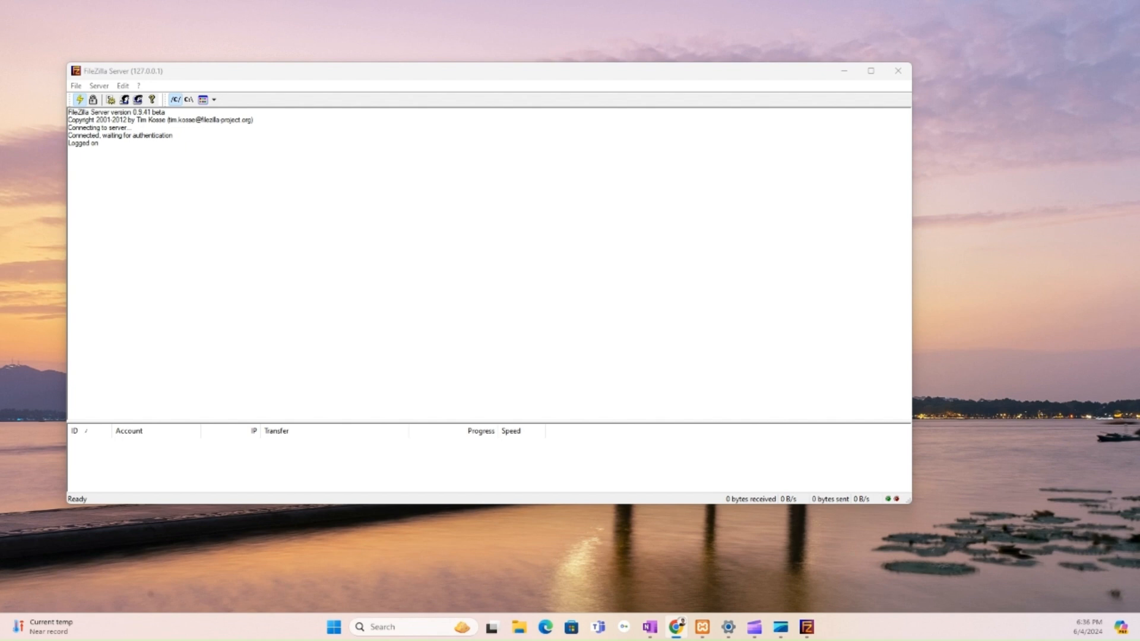
pyautogui.click(843, 72)
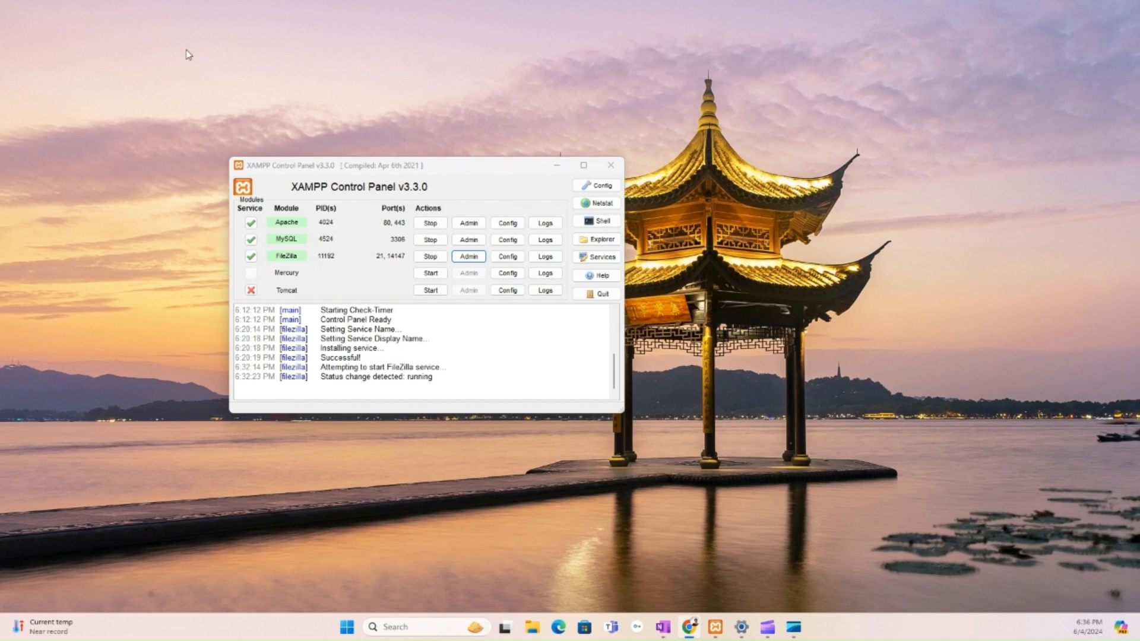
# - Open a new maximized Chrome window and load the pasted FileZilla Client download link
pyautogui.hotkey('ctrl', 'n')
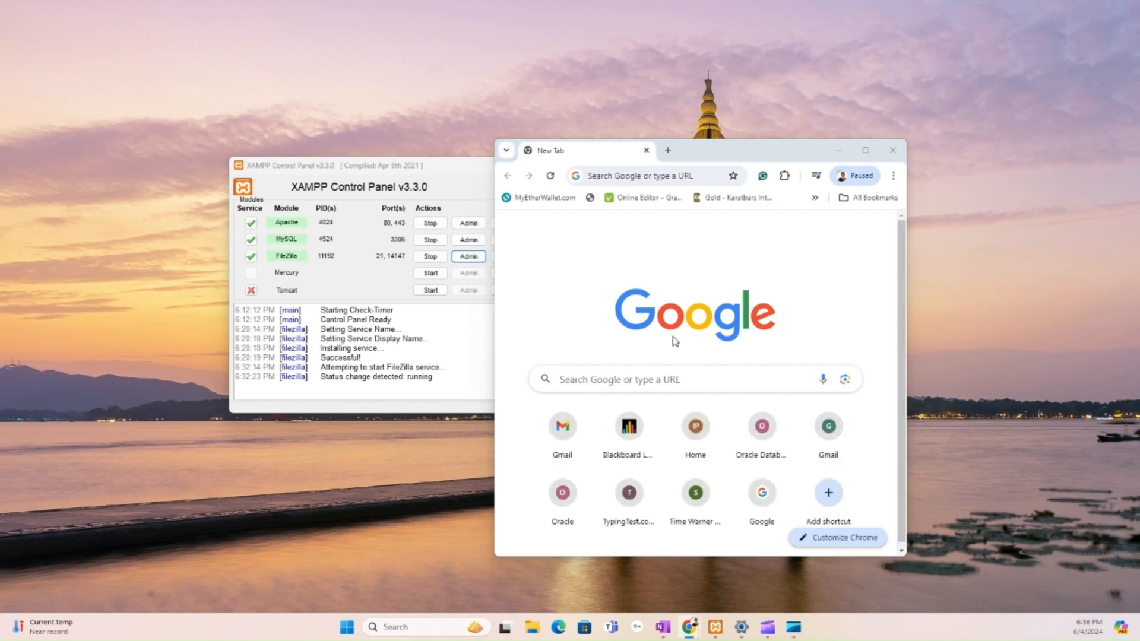
pyautogui.click(865, 152)
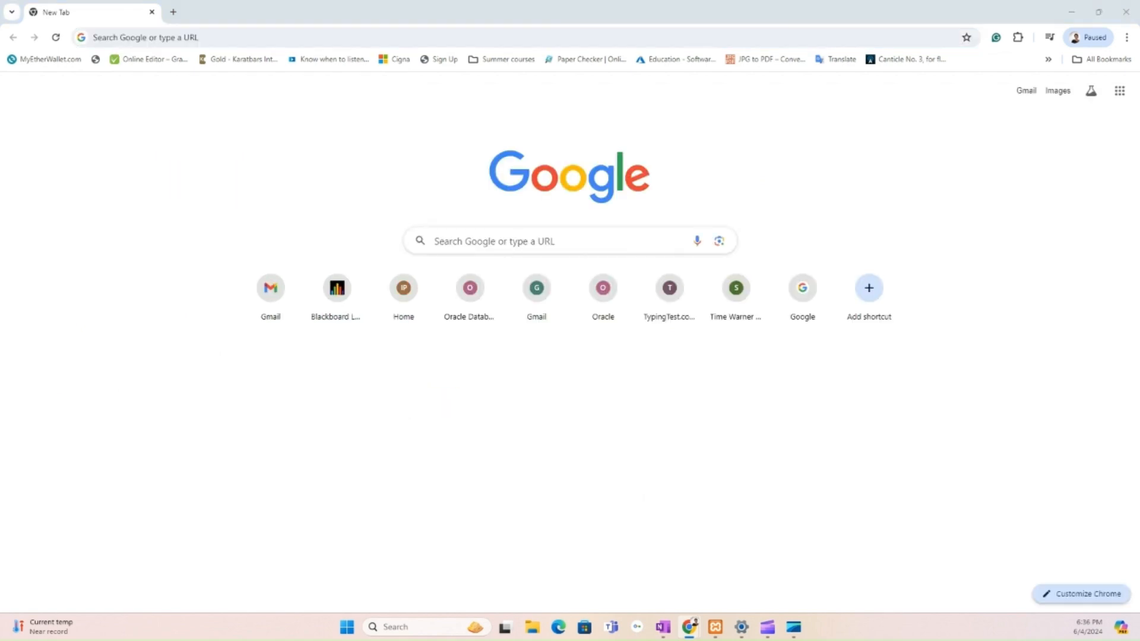
pyautogui.click(334, 39)
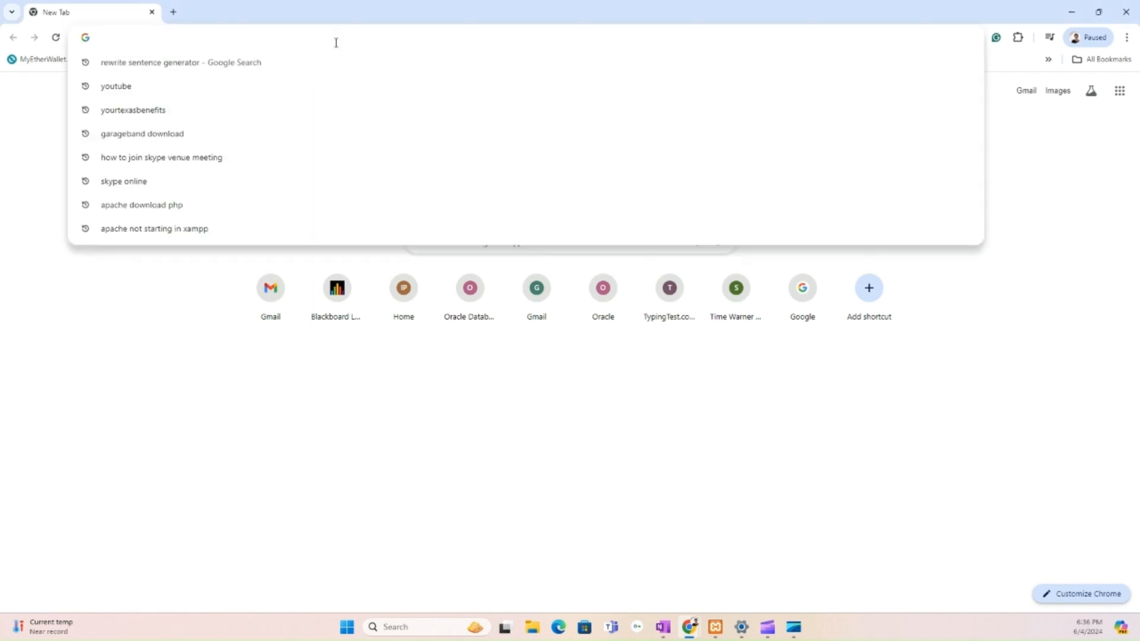
pyautogui.write('https://www.youtube.com/redirect?event=video_description&redir_token=QUFFLUhqa3c4QWdqb2dvMGsyc3N5TkM2bkhXNnZWQXJjQXxBQ3Jtc0tsSGF5QW1NSFdQcjBfWWRoeDk2NUM2Y2hPeWd6eDZzSzlGTHE5Mnd4YTFiQ3V4WU1ZQWF8bVR6amR3S251Wko2NTd6QTEyVWNzdEhpbjlnelRrQVdVc3pDTHFHS1lIMW1DUjNsd0hNaUowM0RSRngtMA&q=https%3A%2F%2Ffilezilla-project.org%2Fdownload.php%3Ftype%3Dclient&v=T1As7eJGDhE')
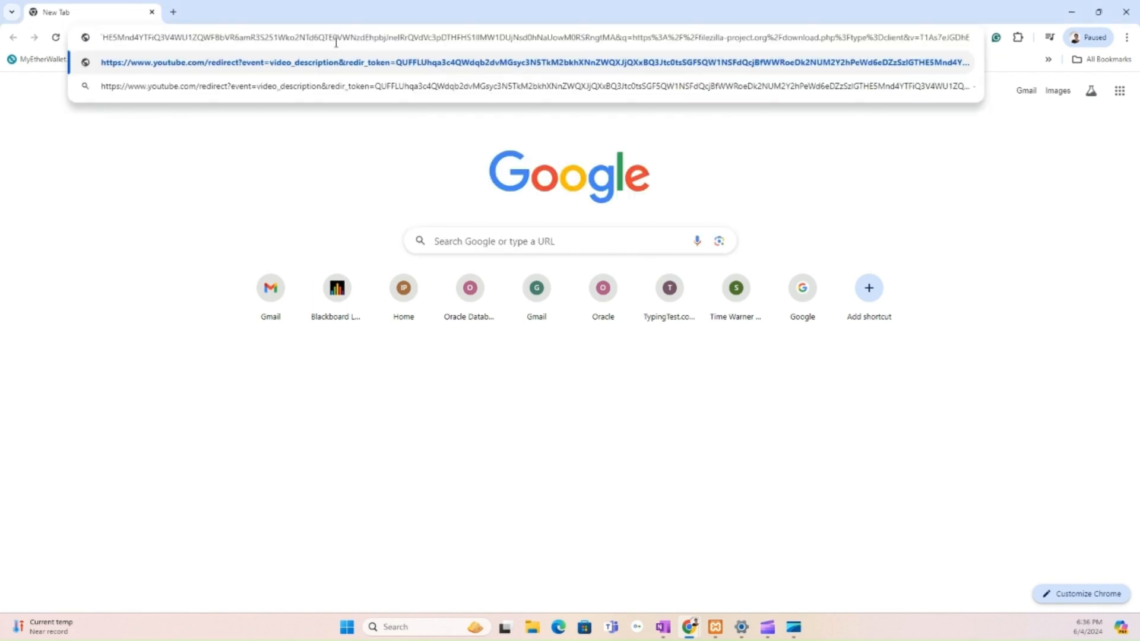
pyautogui.press('Return')
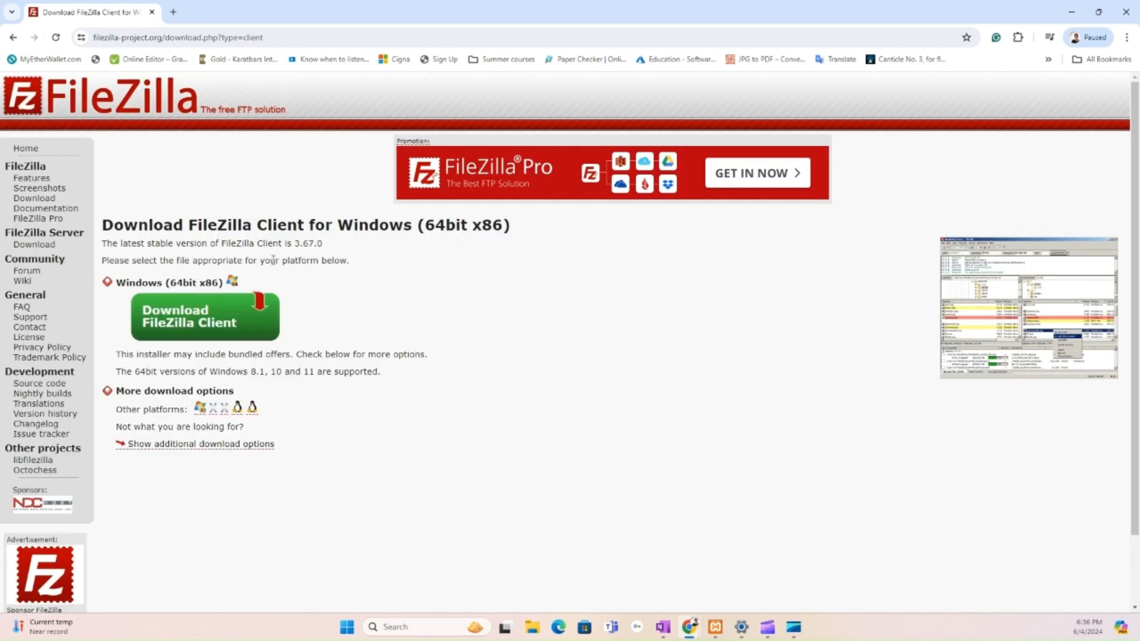
# - Download the FileZilla Client 3.67.0 Windows installer and close the thank-you popup
pyautogui.click(261, 326)
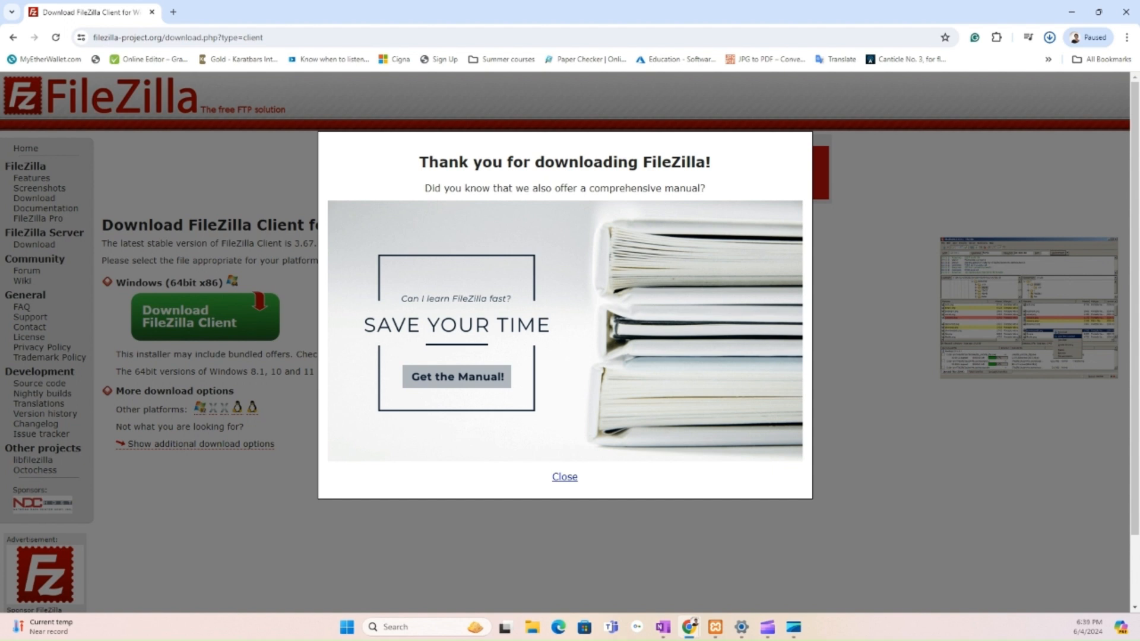
pyautogui.click(565, 478)
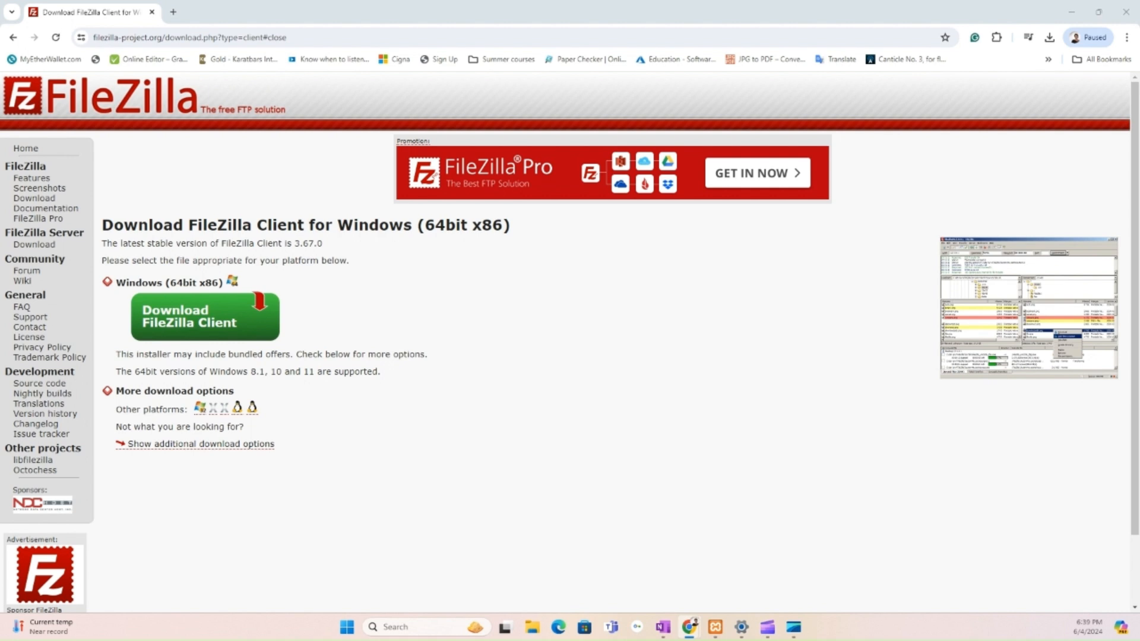
# - Run the downloaded FileZilla 3.67.0 setup, minimize Chrome, and accept the license agreement
pyautogui.click(1048, 38)
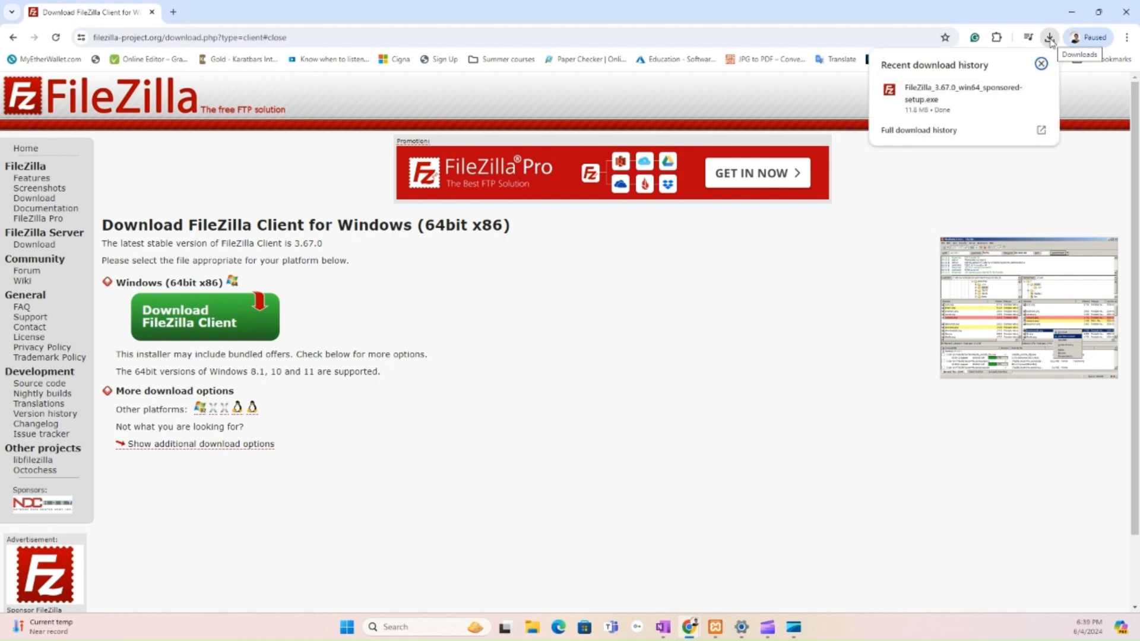
pyautogui.click(953, 100)
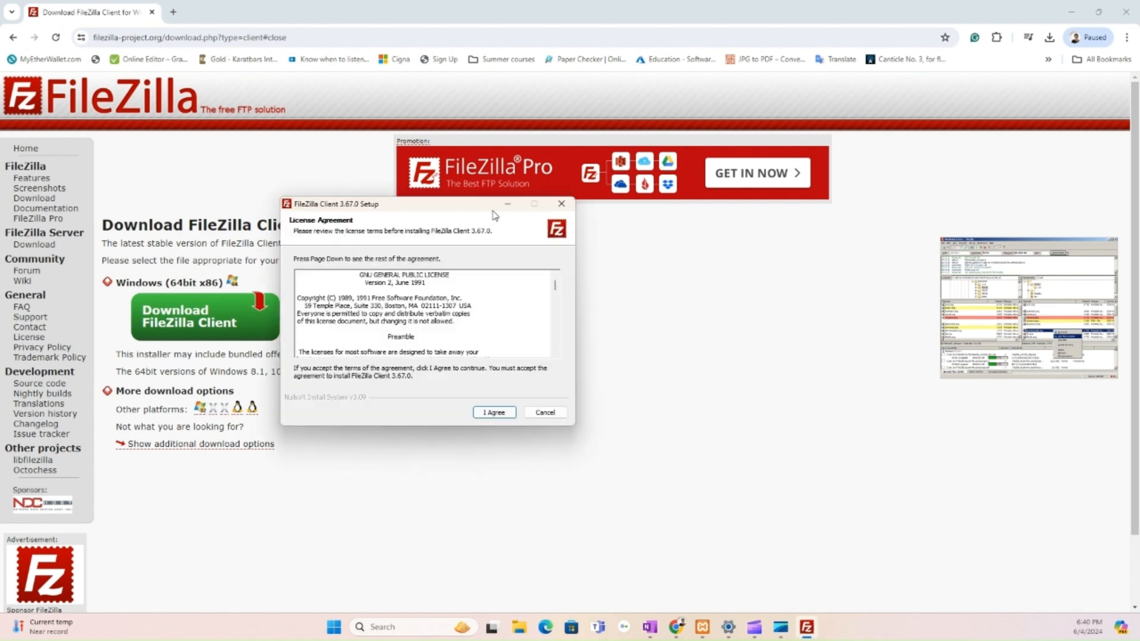
pyautogui.click(1066, 13)
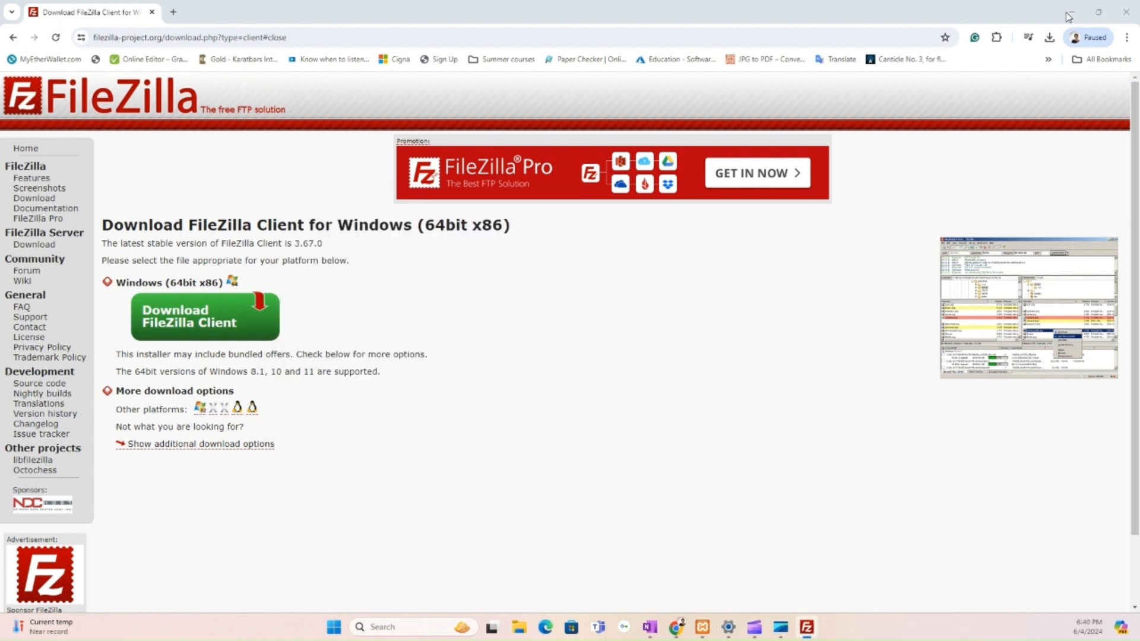
pyautogui.click(1068, 13)
pyautogui.click(741, 484)
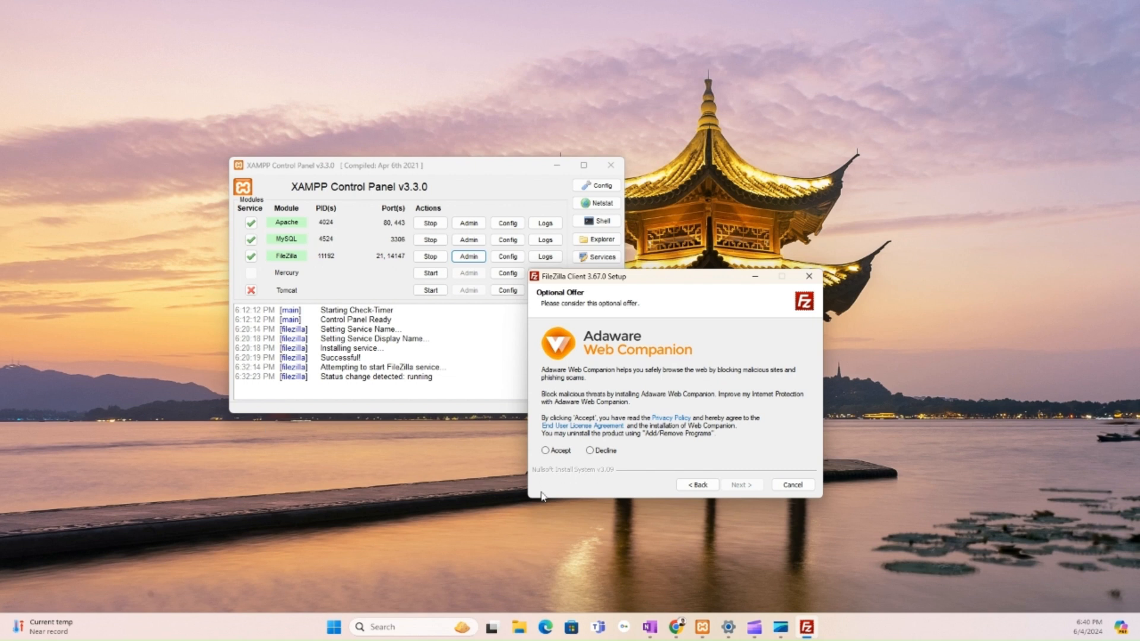
# - Get past the Adaware offer, install with default components and location, and finish setup
pyautogui.click(552, 450)
pyautogui.click(741, 485)
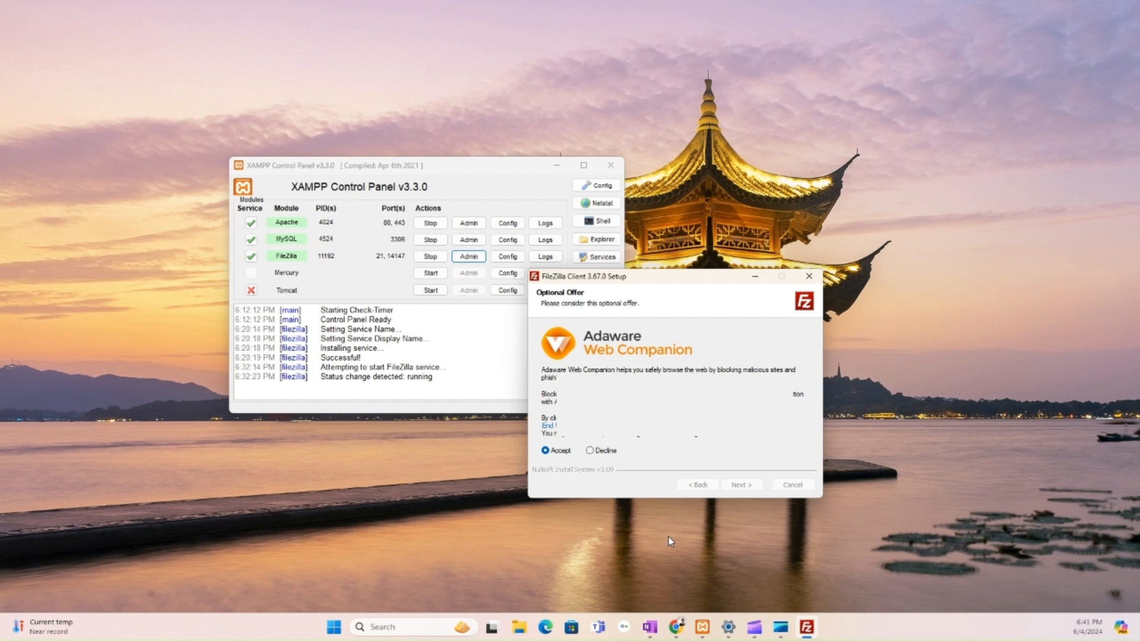
pyautogui.click(739, 484)
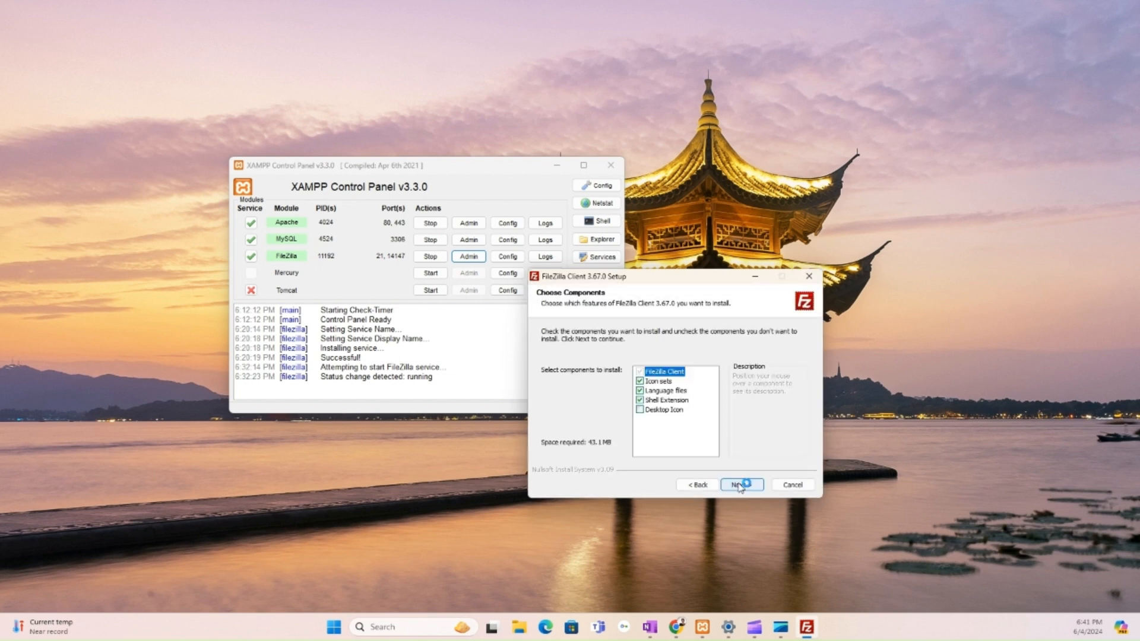
pyautogui.click(695, 485)
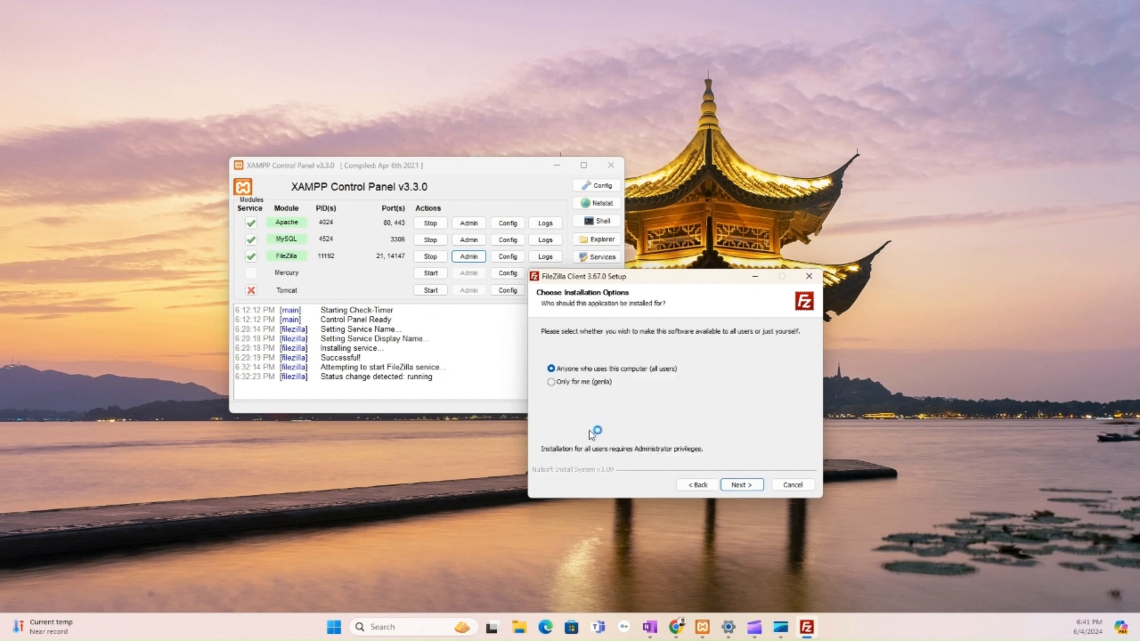
pyautogui.click(741, 484)
pyautogui.click(740, 485)
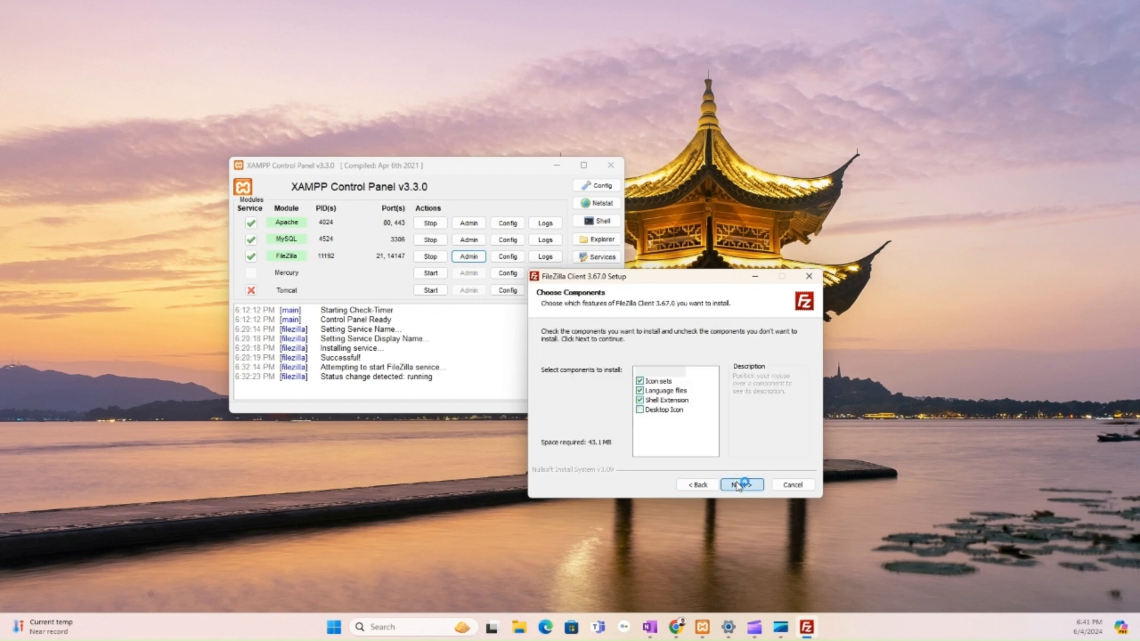
pyautogui.click(741, 484)
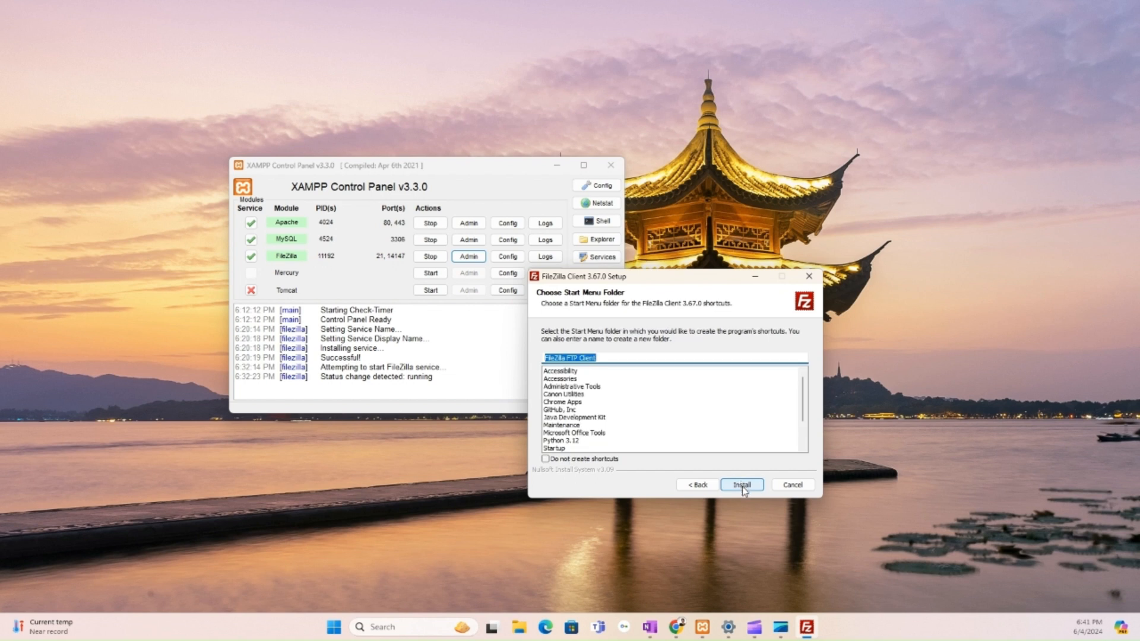
pyautogui.click(743, 488)
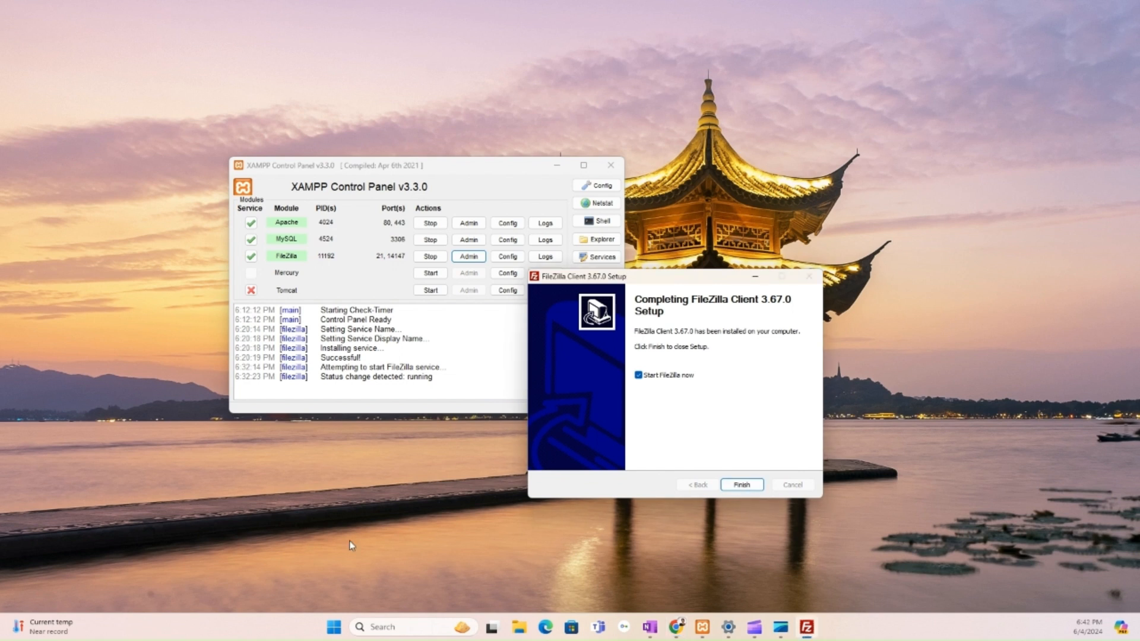
pyautogui.press('Return')
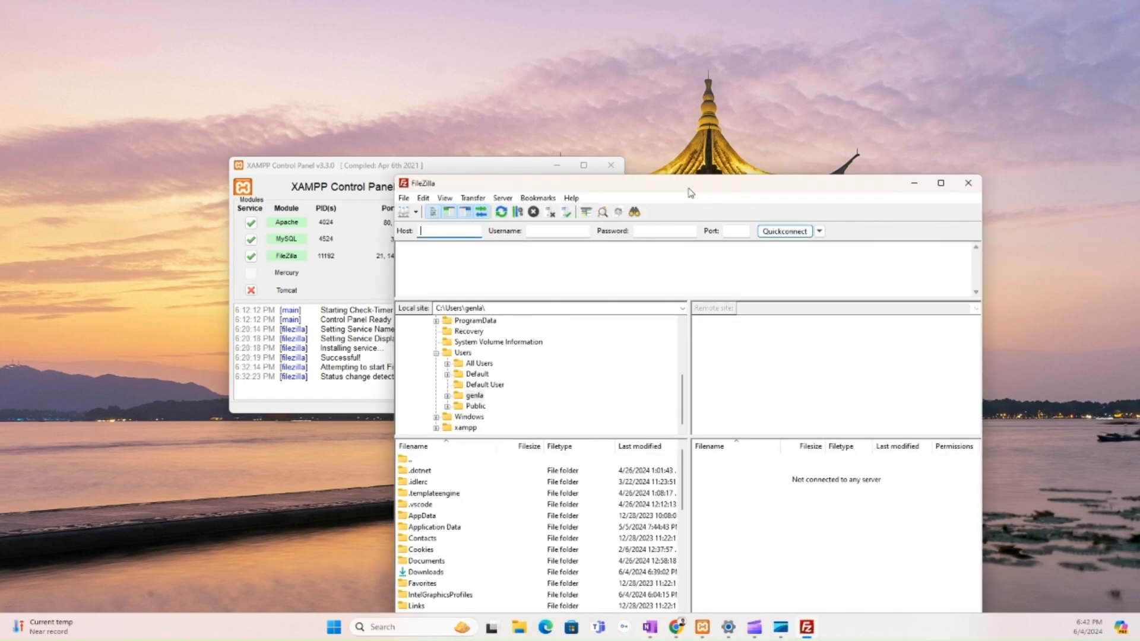
# - Move the FileZilla Client window aside and open the FileZilla server Admin login in XAMPP
pyautogui.moveTo(689, 193); pyautogui.dragTo(803, 130)
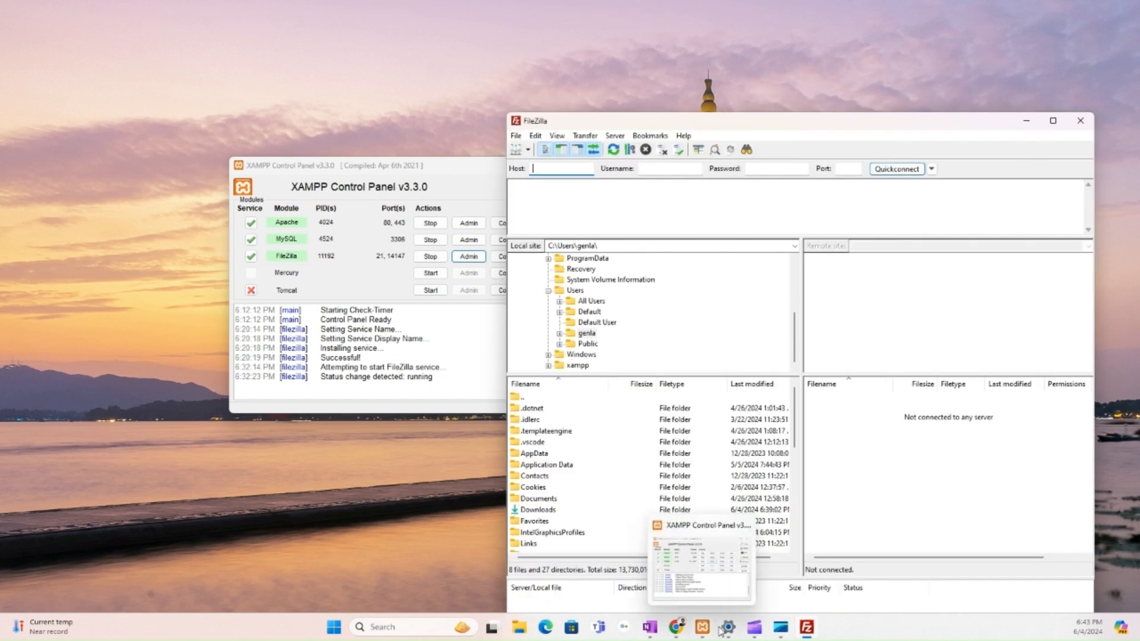
pyautogui.moveTo(778, 633)
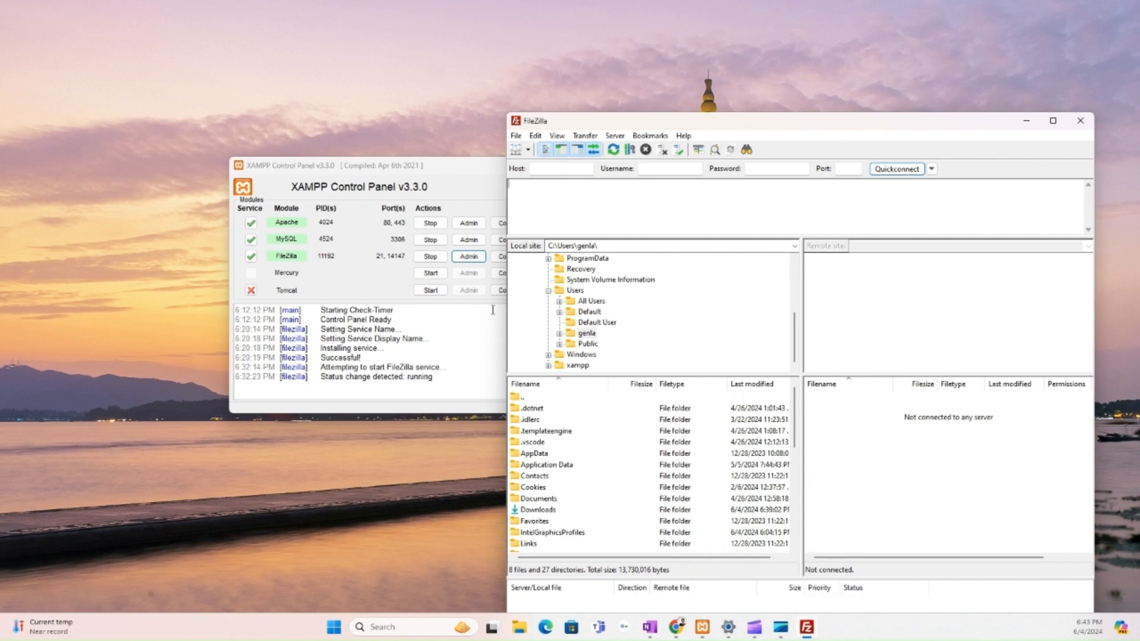
pyautogui.click(467, 256)
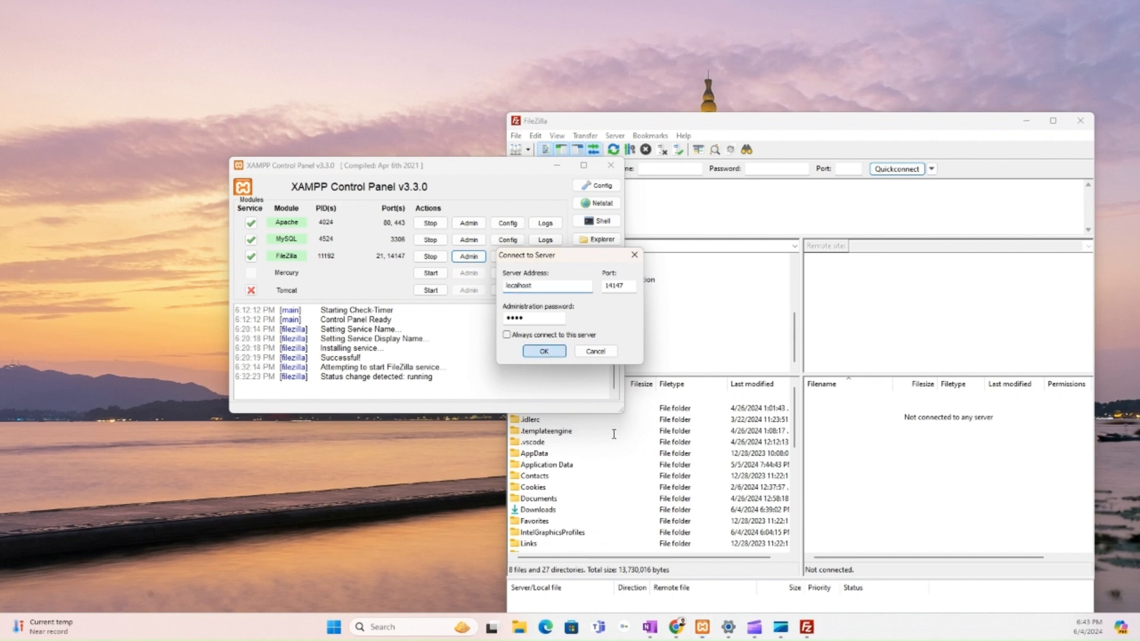
# - Log on to the local server admin, then maximize the FileZilla Client window
pyautogui.press('Return')
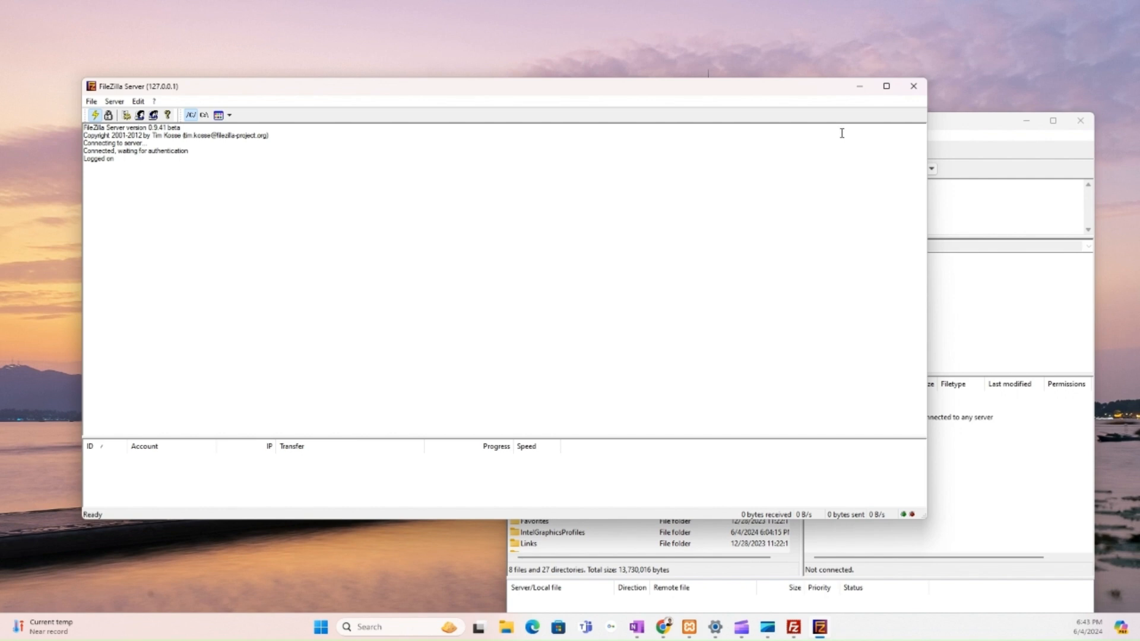
pyautogui.click(1051, 122)
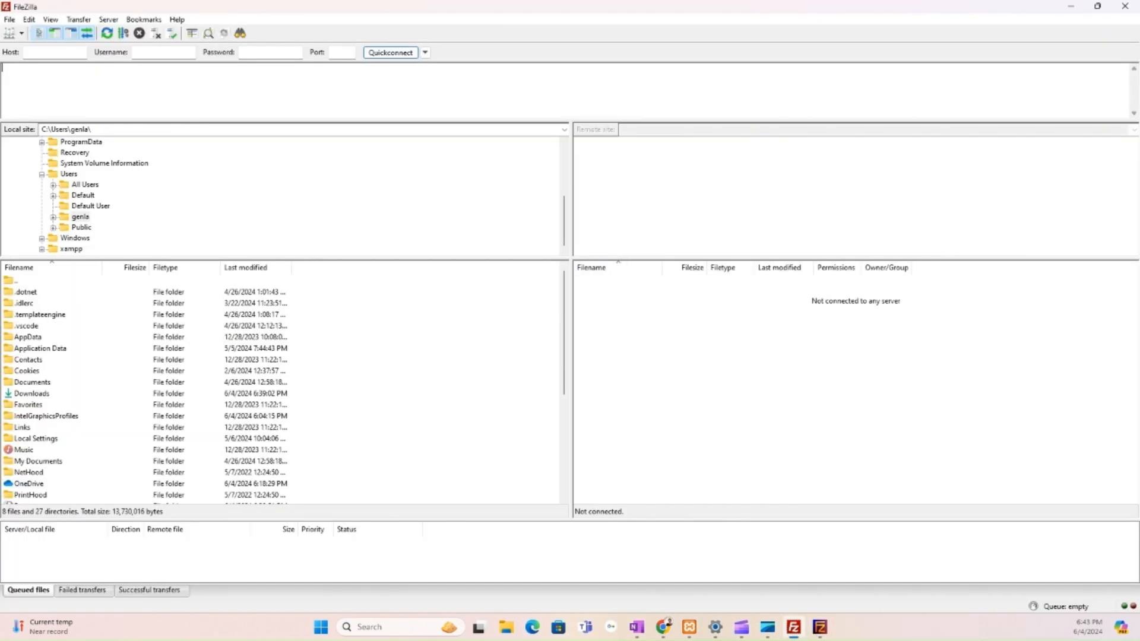
# - Minimize the FileZilla Client window to reveal the FileZilla Server admin window for 127.0.0.1
pyautogui.hotkey('alt', 'Tab')
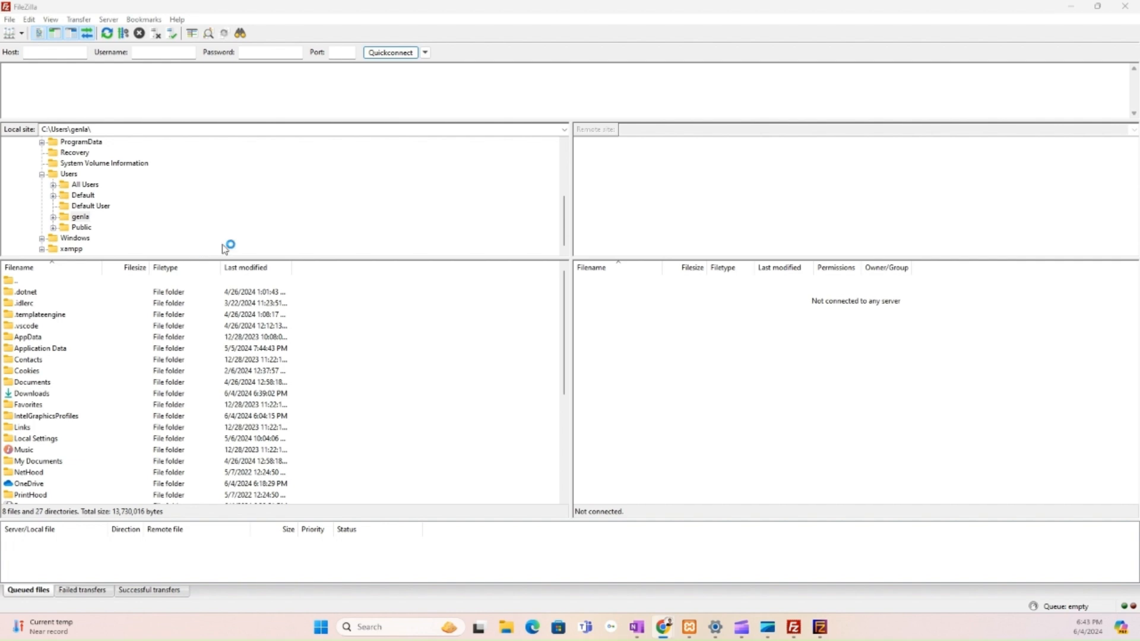
pyautogui.click(1072, 8)
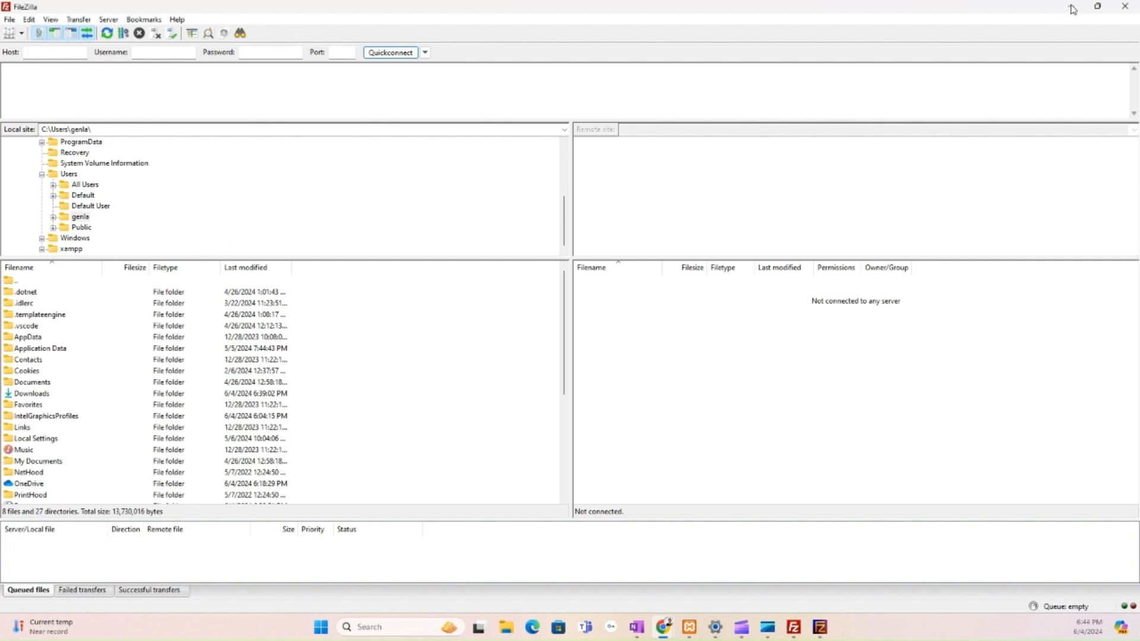
pyautogui.click(1072, 9)
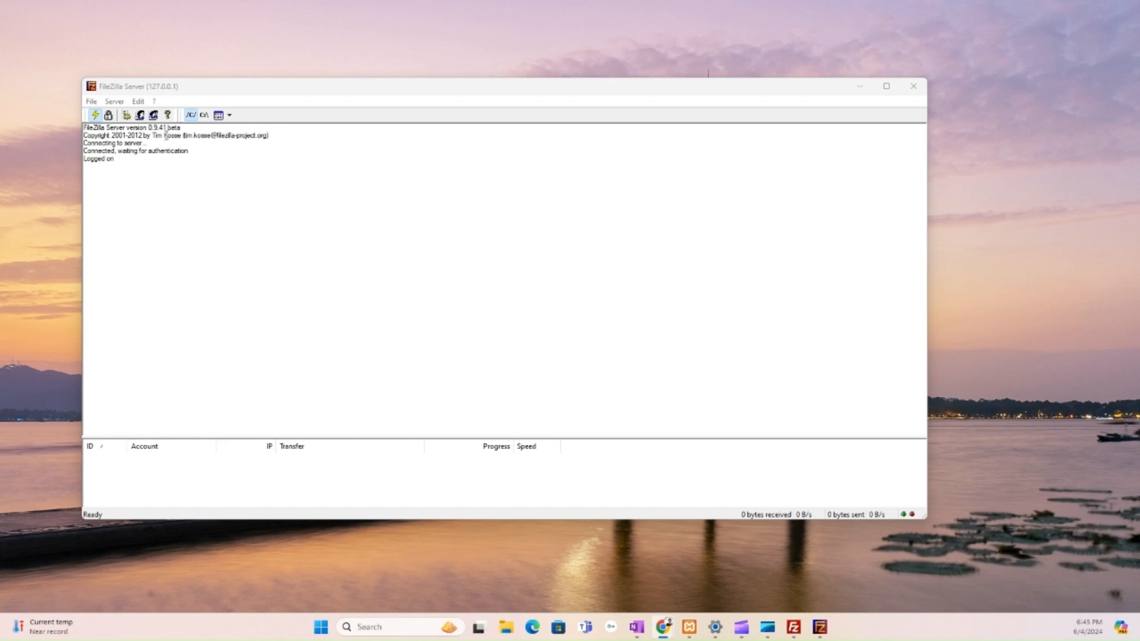
# - Open Edit > Users in FileZilla Server and start adding a new user account
pyautogui.click(139, 103)
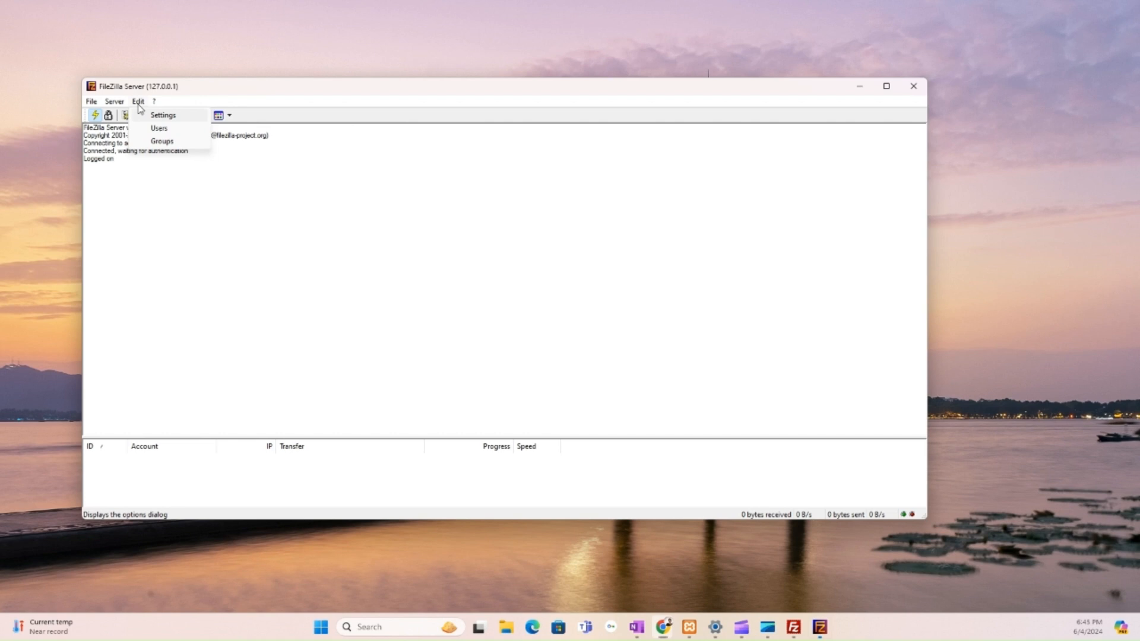
pyautogui.click(159, 128)
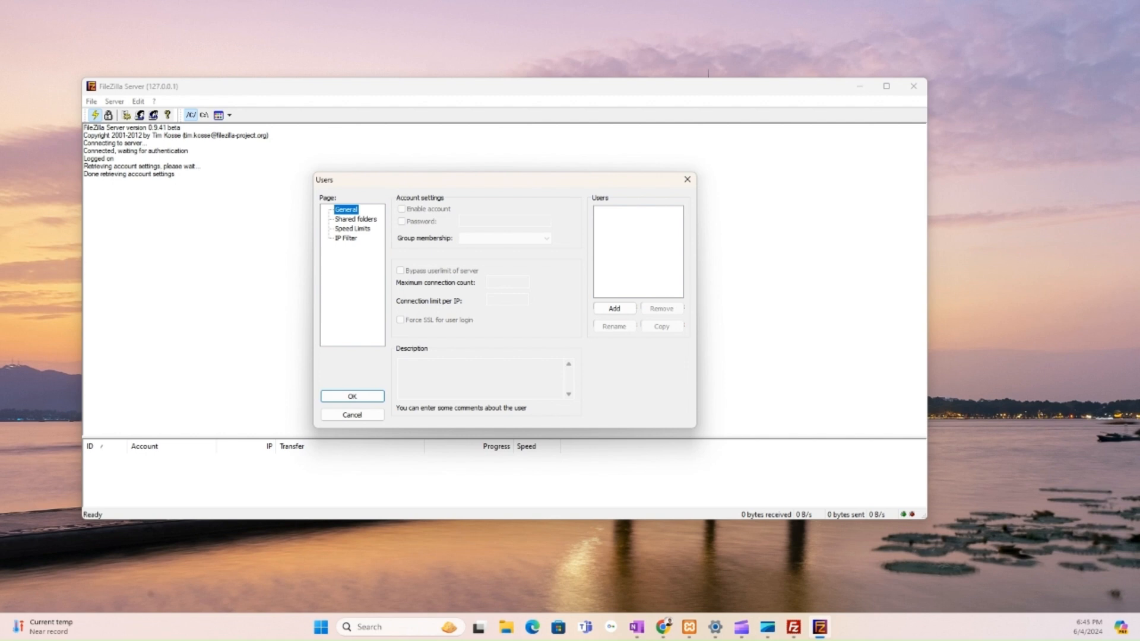
pyautogui.hotkey('alt', 'Tab')
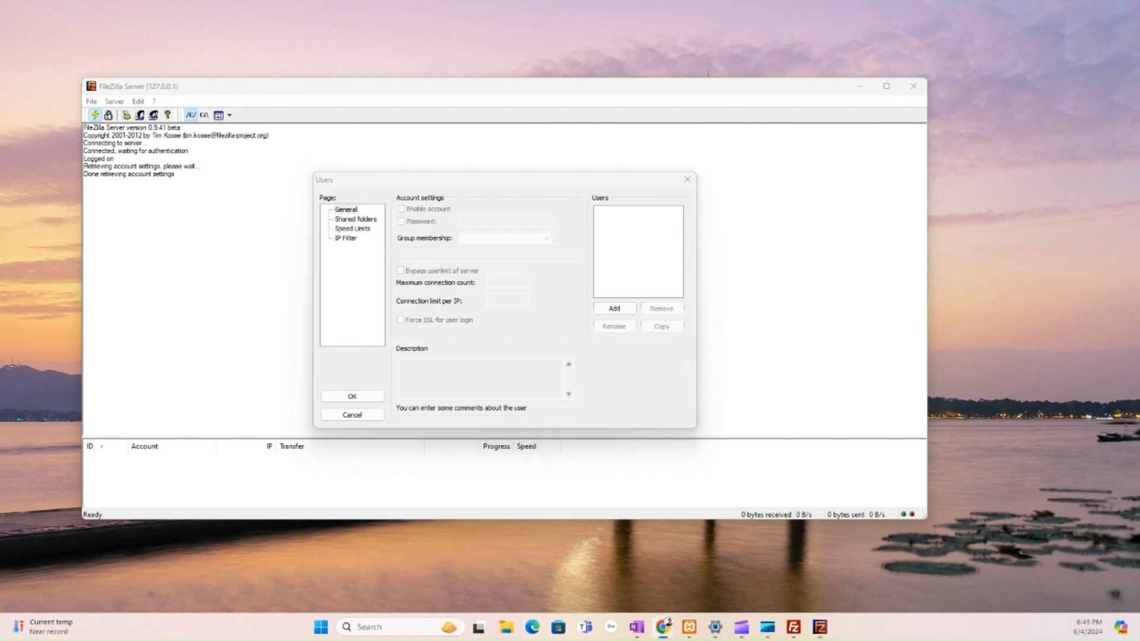
pyautogui.hotkey('alt', 'Tab')
pyautogui.click(627, 303)
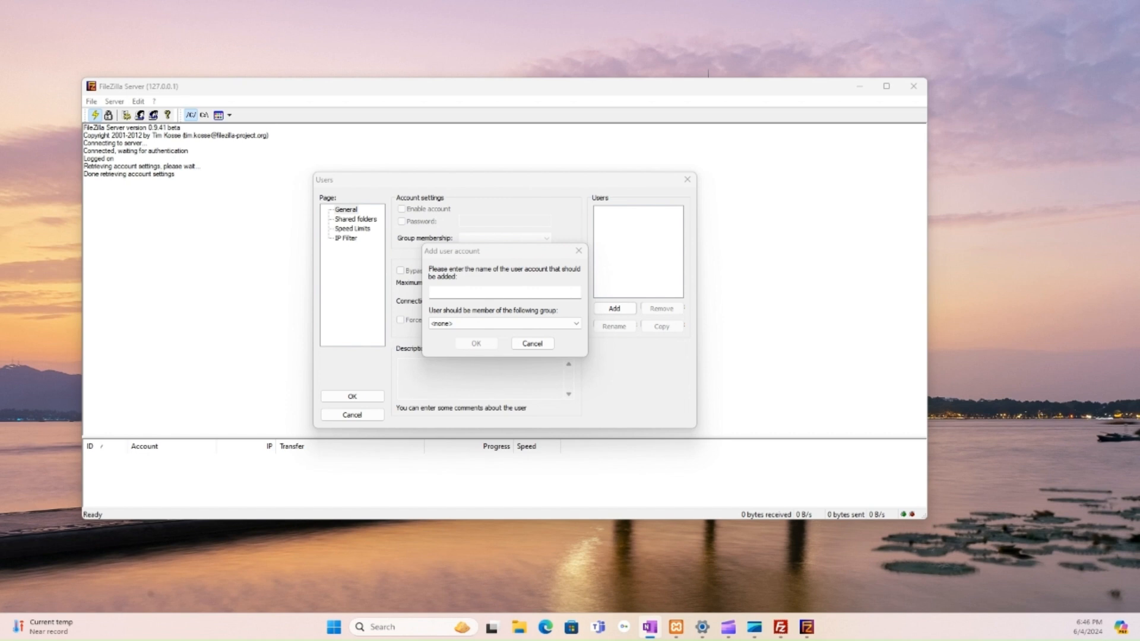
# - Name the new FTP user account, leave its group as <none>, and confirm it
pyautogui.click(517, 290)
pyautogui.write('Net')
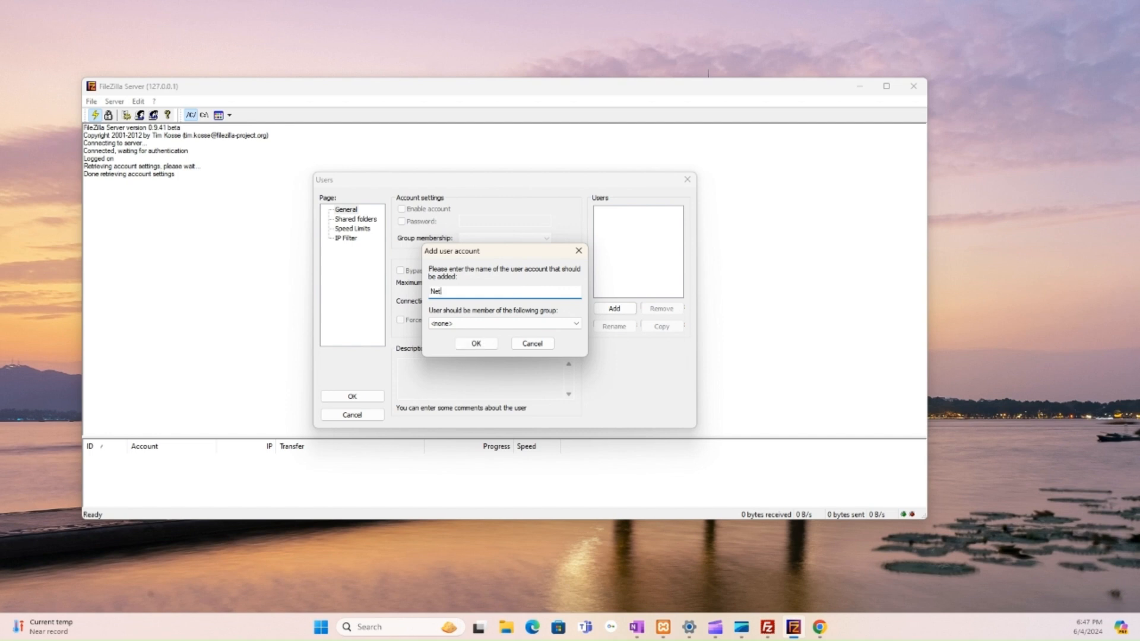
pyautogui.write('te')
pyautogui.click(476, 346)
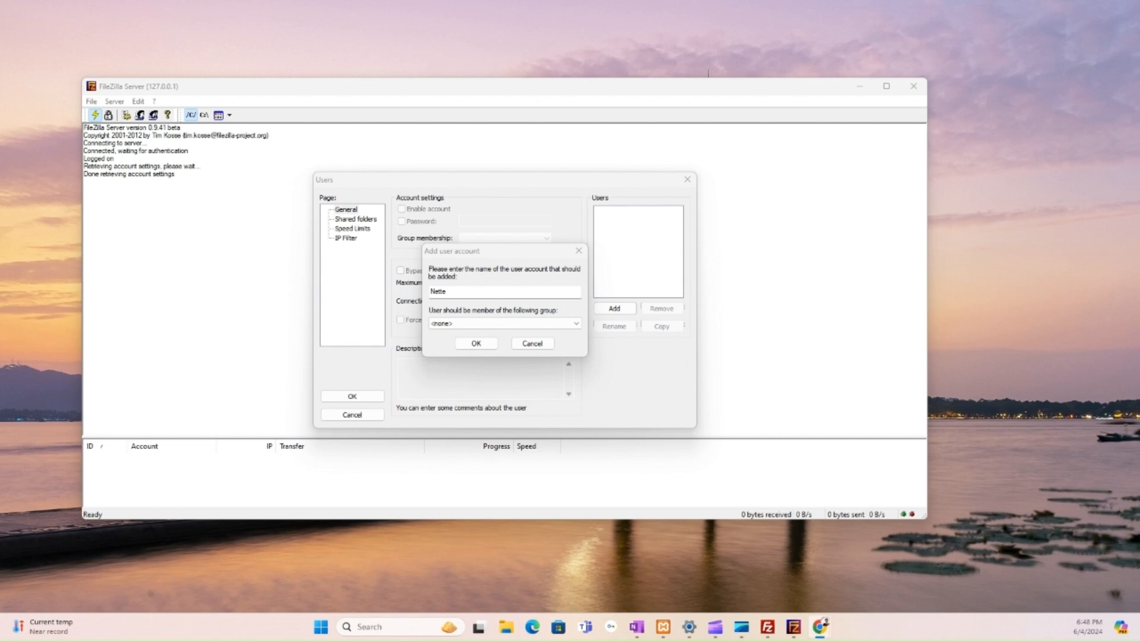
pyautogui.click(484, 345)
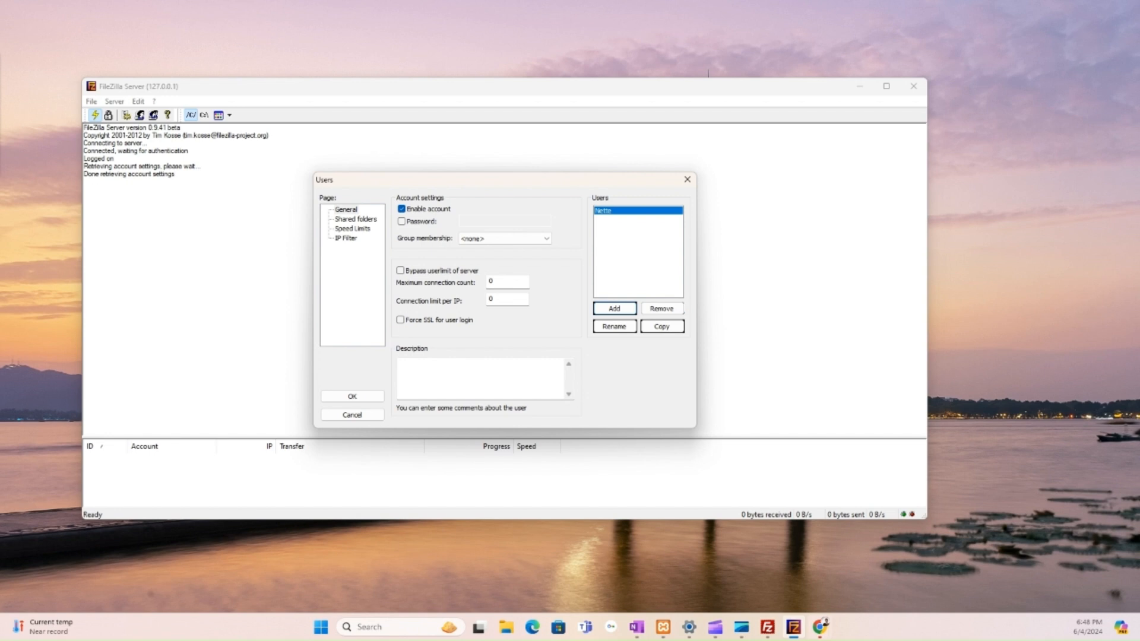
# - Enable and enter a password for the new user, then show its Shared folders page
pyautogui.click(402, 221)
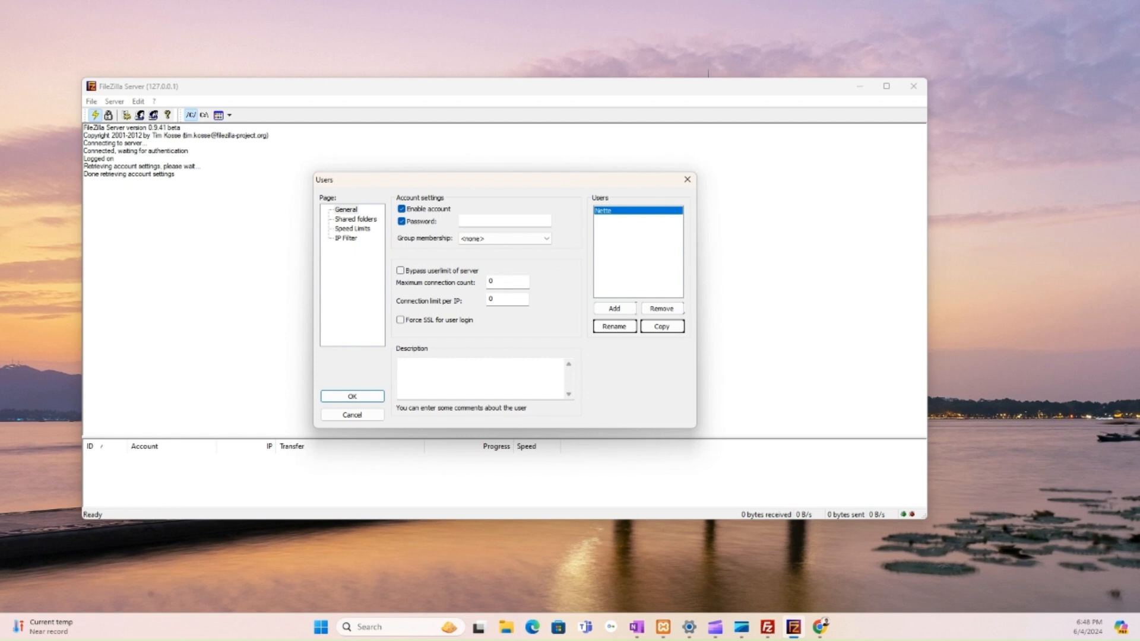
pyautogui.hotkey('alt', 'Tab')
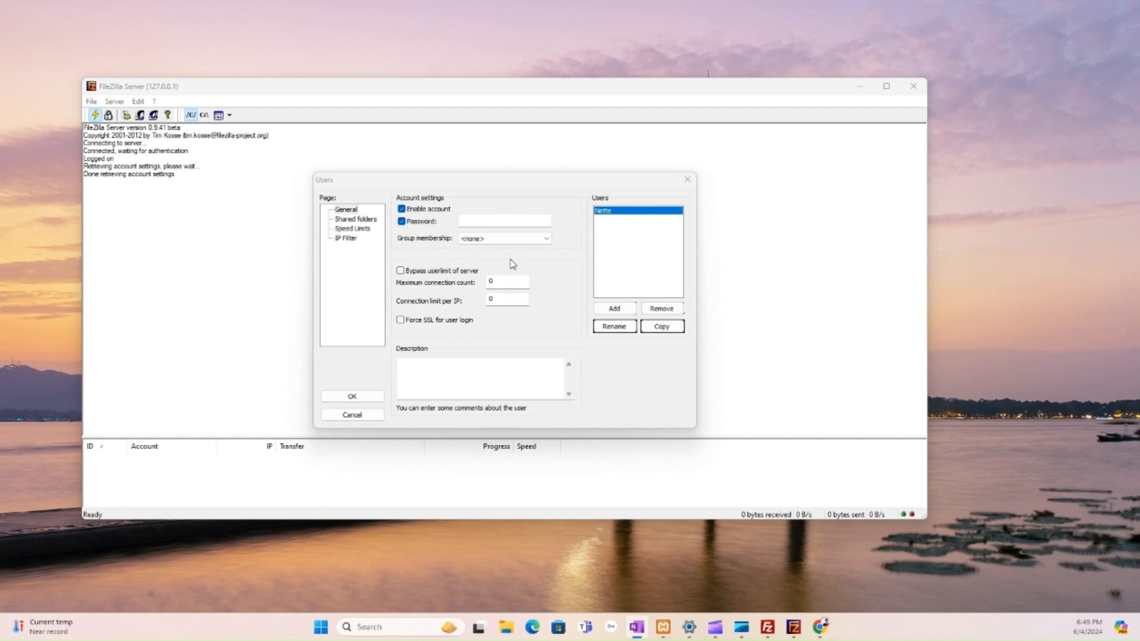
pyautogui.click(496, 220)
pyautogui.write('*********')
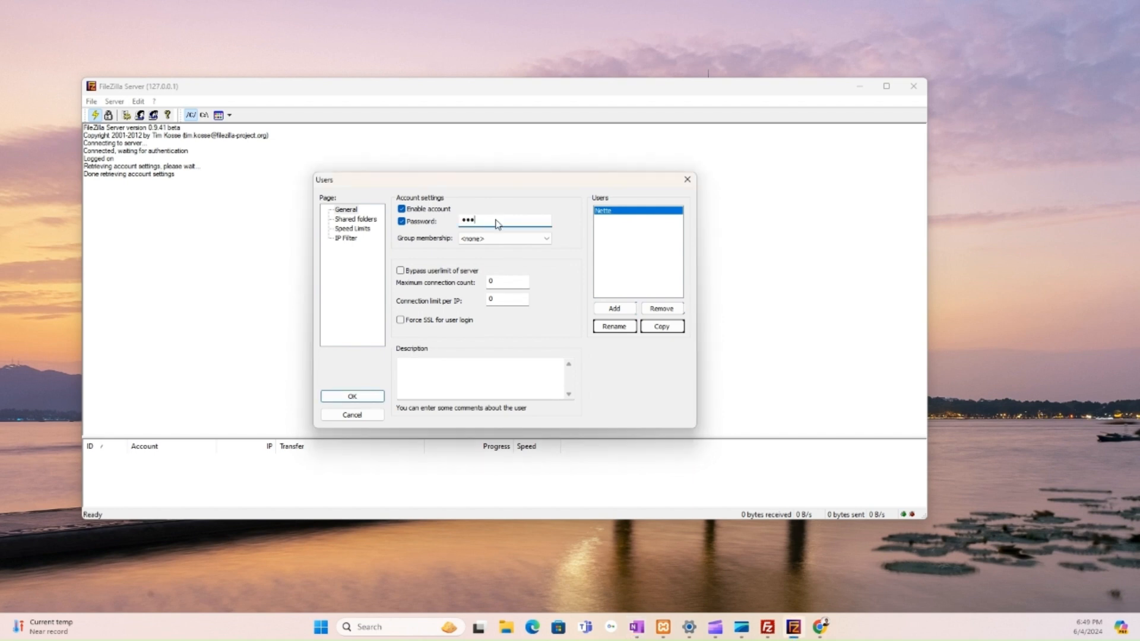
pyautogui.write('**')
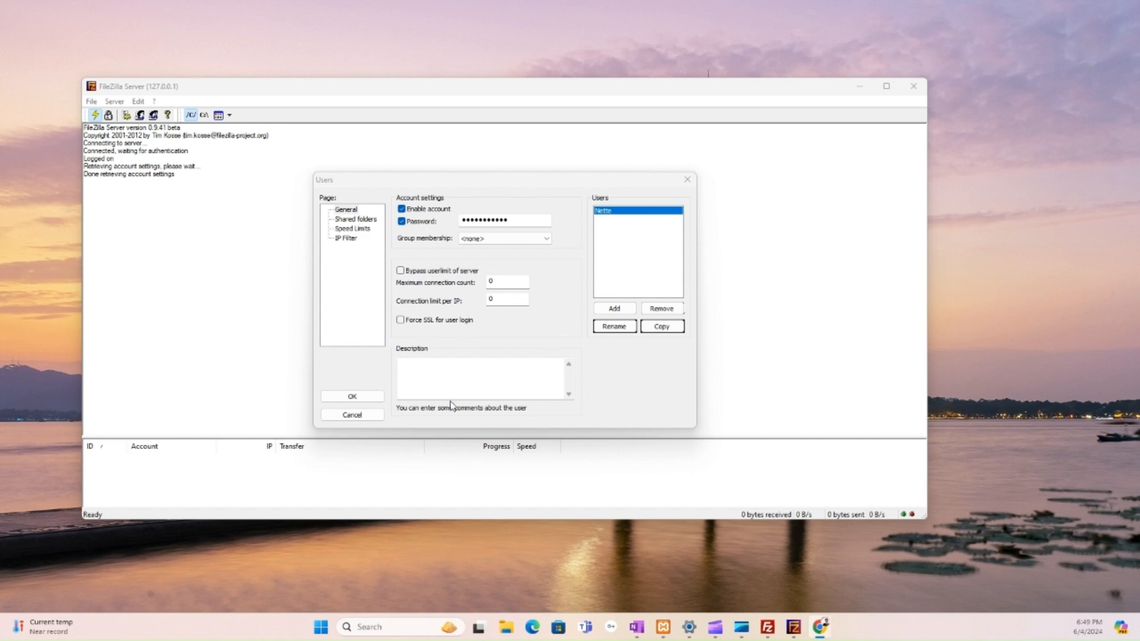
pyautogui.click(357, 221)
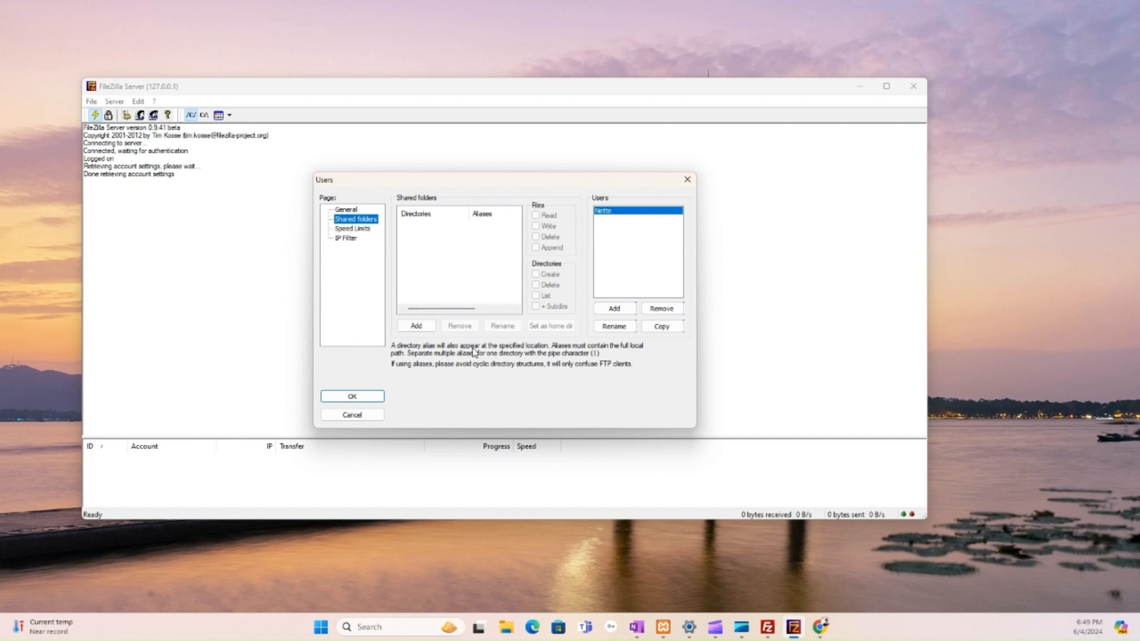
# - Add C:\xampp\htdocs\Projects as the user's shared folder
pyautogui.click(416, 326)
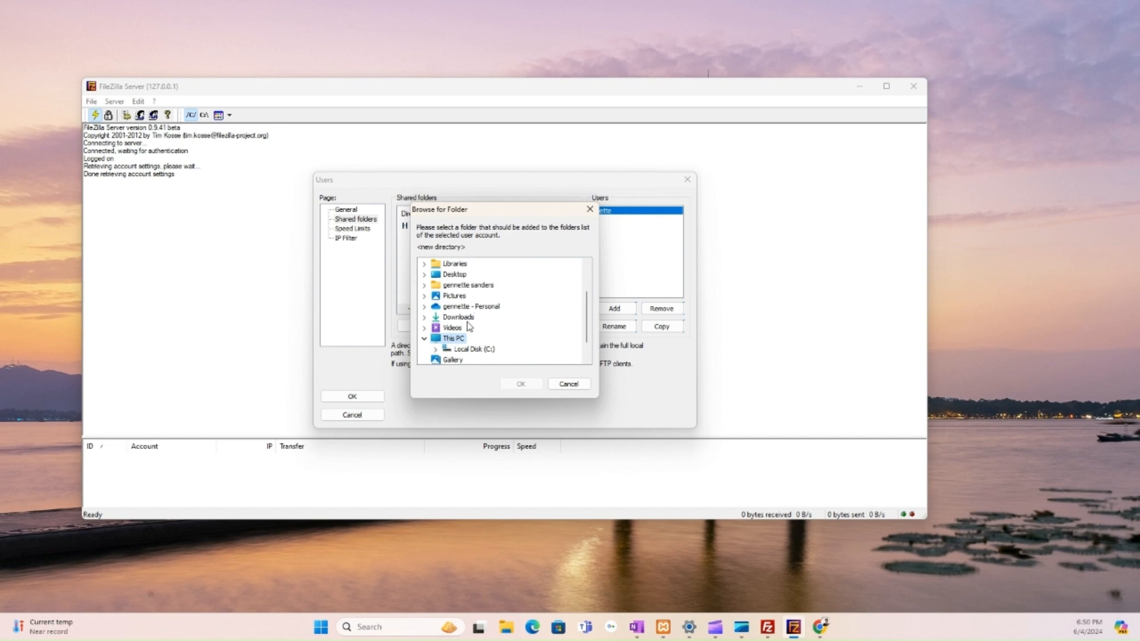
pyautogui.click(467, 350)
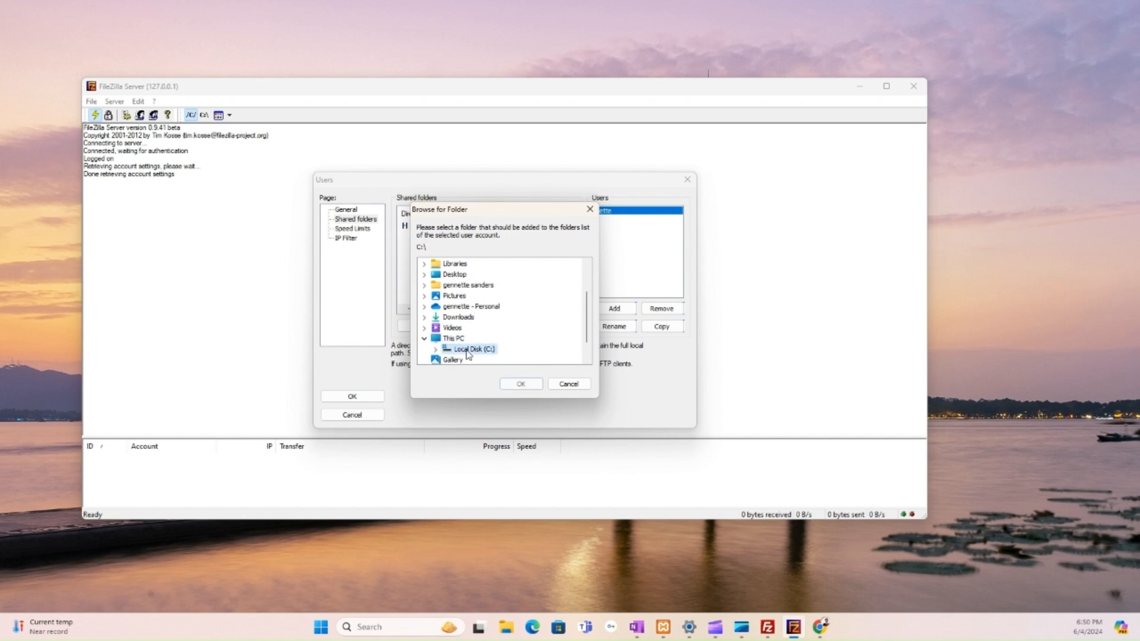
pyautogui.click(435, 349)
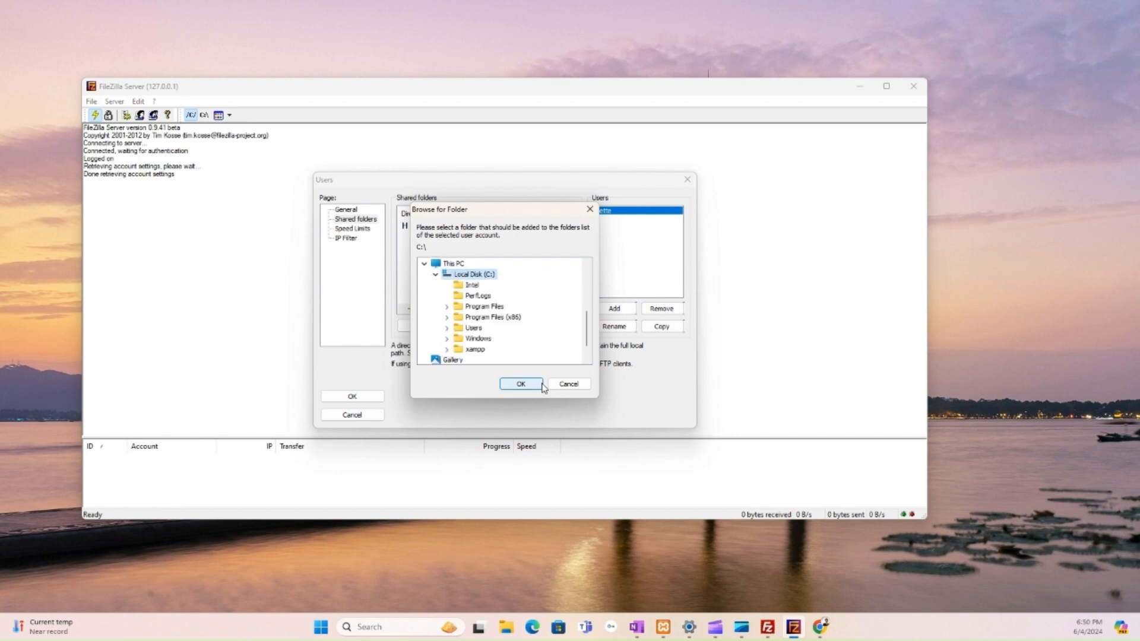
pyautogui.scroll(-1, 502, 336)
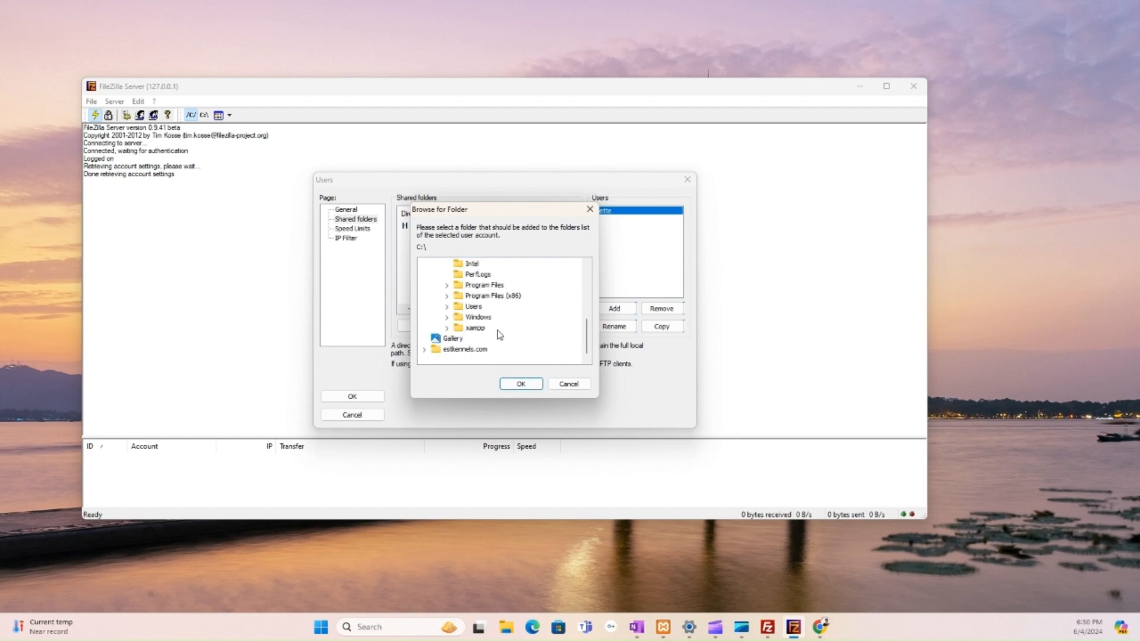
pyautogui.click(448, 327)
pyautogui.click(483, 328)
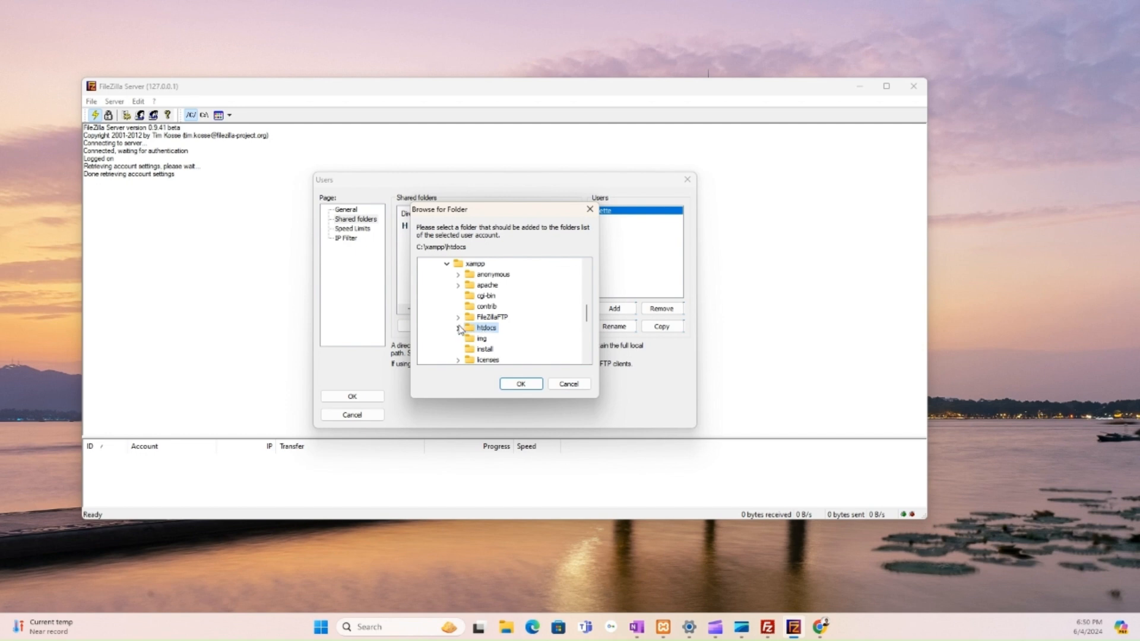
pyautogui.click(459, 328)
pyautogui.click(498, 338)
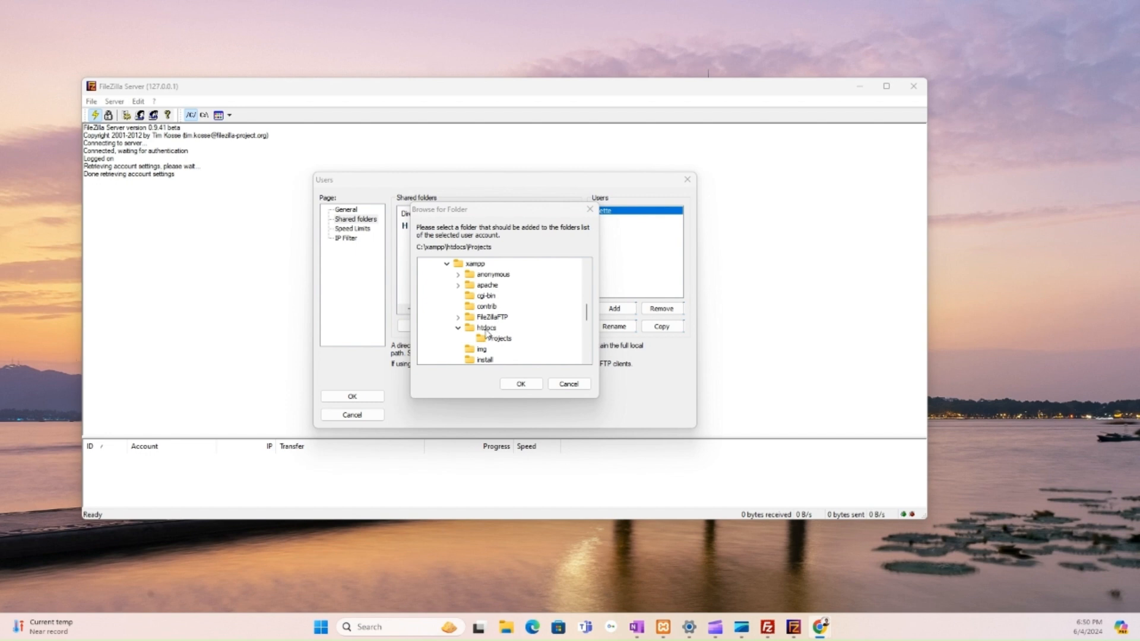
pyautogui.click(521, 384)
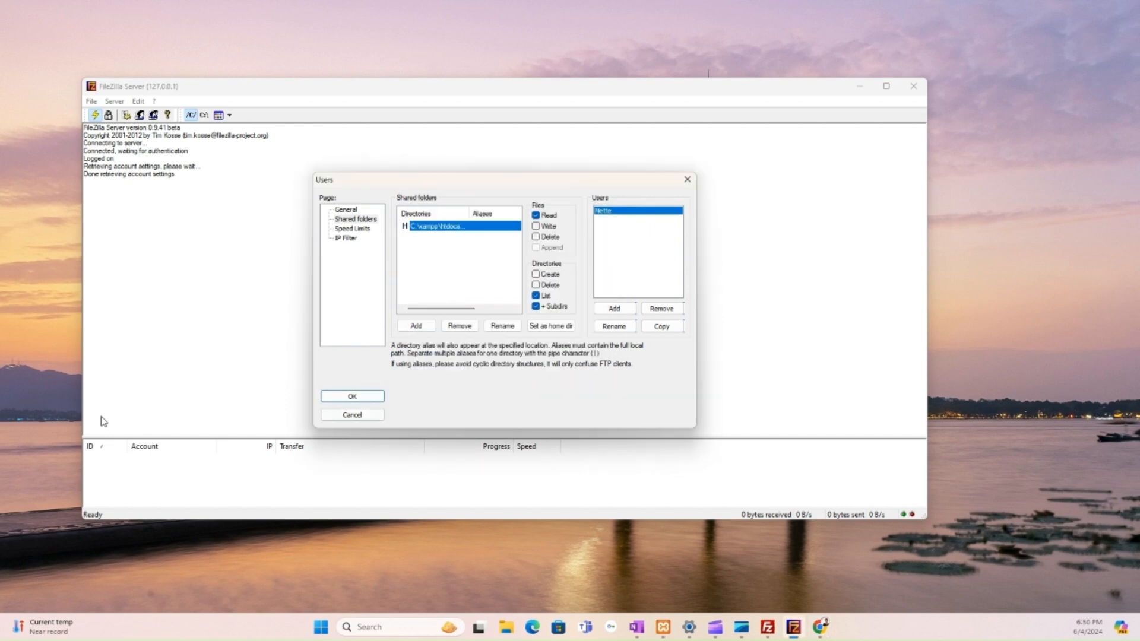
# - Grant Write, Delete and Append on files plus Create and Delete on directories
pyautogui.hotkey('alt', 'Tab')
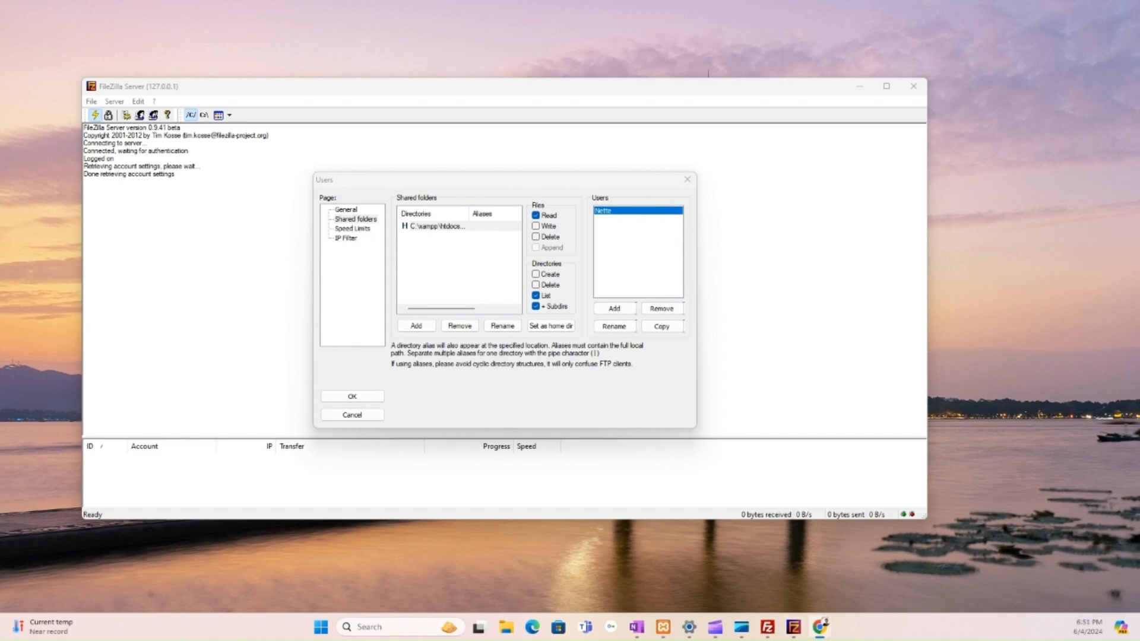
pyautogui.hotkey('alt', 'Tab')
pyautogui.click(536, 226)
pyautogui.click(536, 236)
pyautogui.click(536, 247)
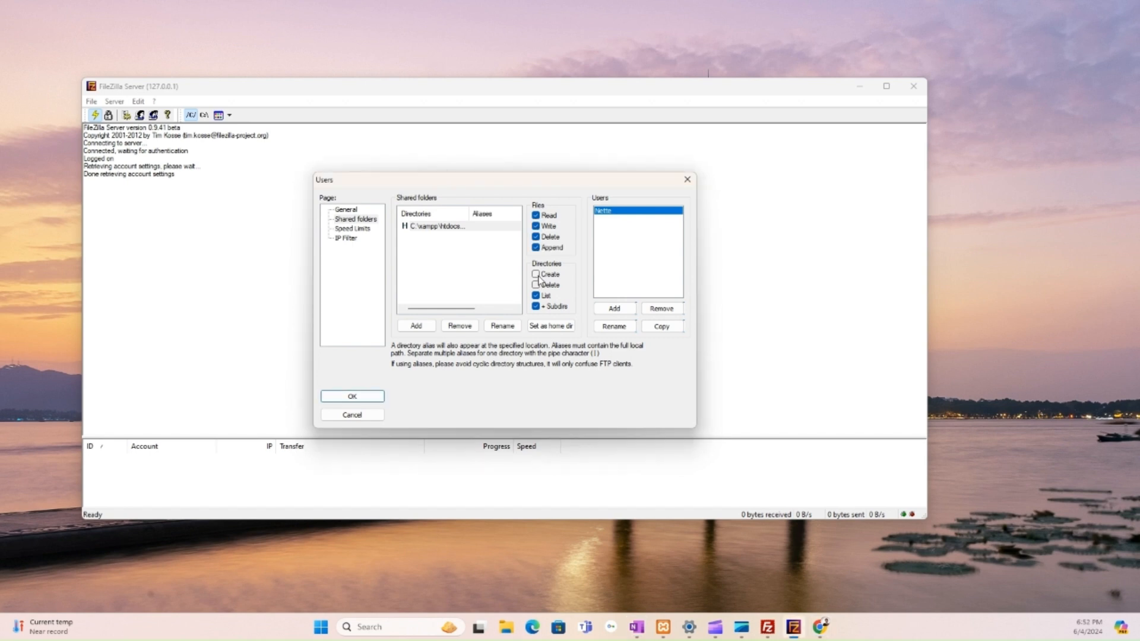
pyautogui.click(536, 274)
pyautogui.click(536, 285)
pyautogui.hotkey('alt', 'Tab')
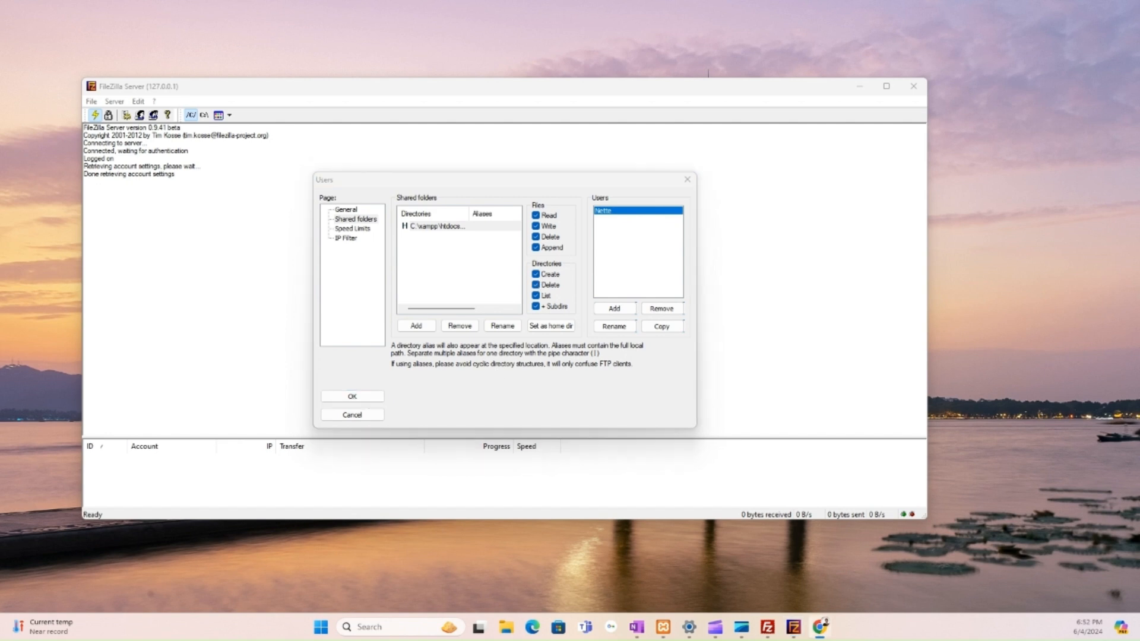
pyautogui.hotkey('alt', 'Tab')
# - Save the user settings and Quickconnect FileZilla Client to localhost with the new user's name and password
pyautogui.click(370, 396)
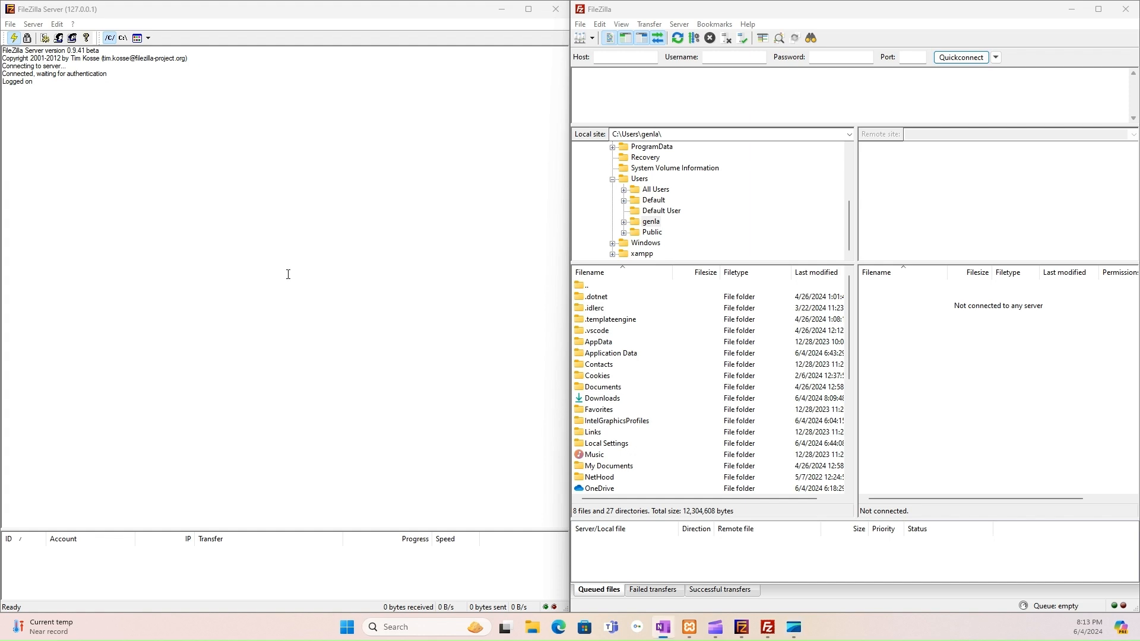
pyautogui.click(644, 57)
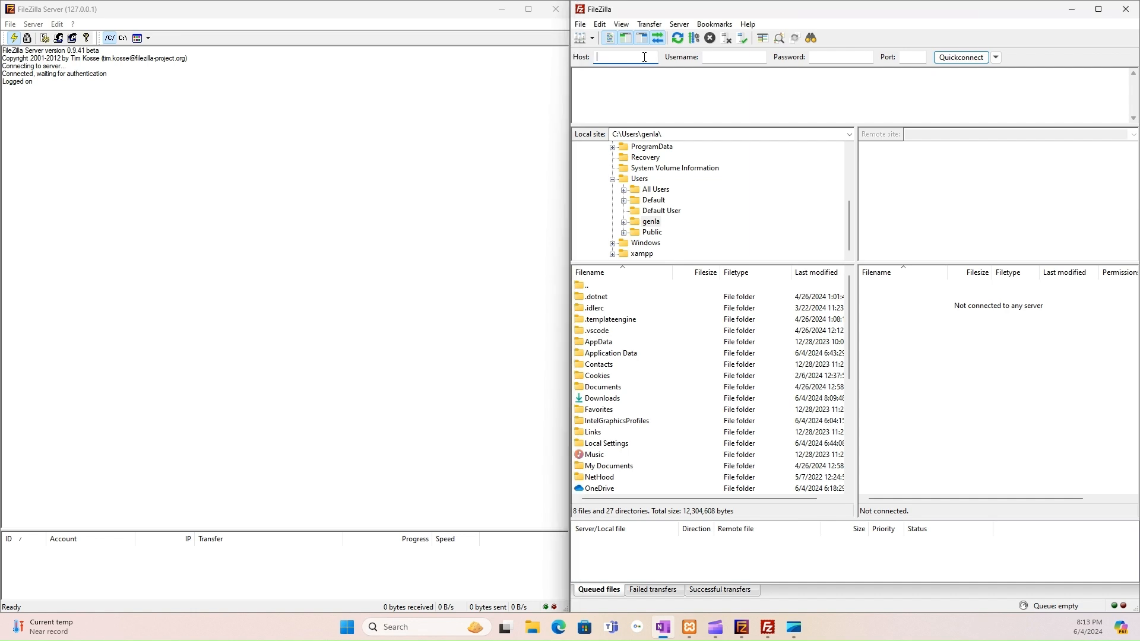
pyautogui.write('local')
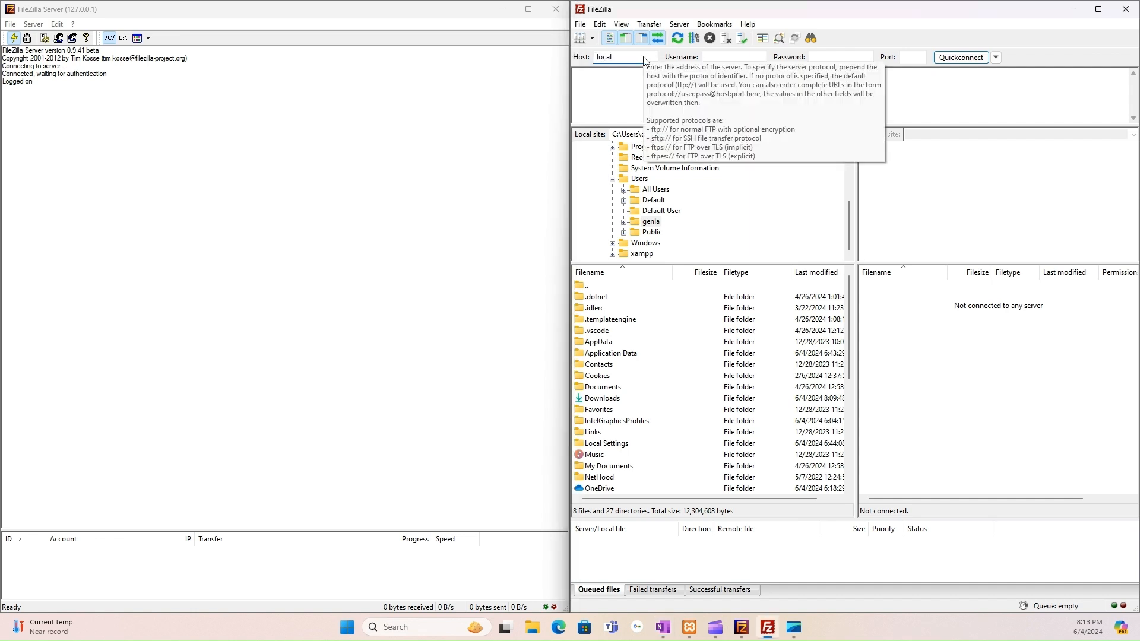
pyautogui.write('host')
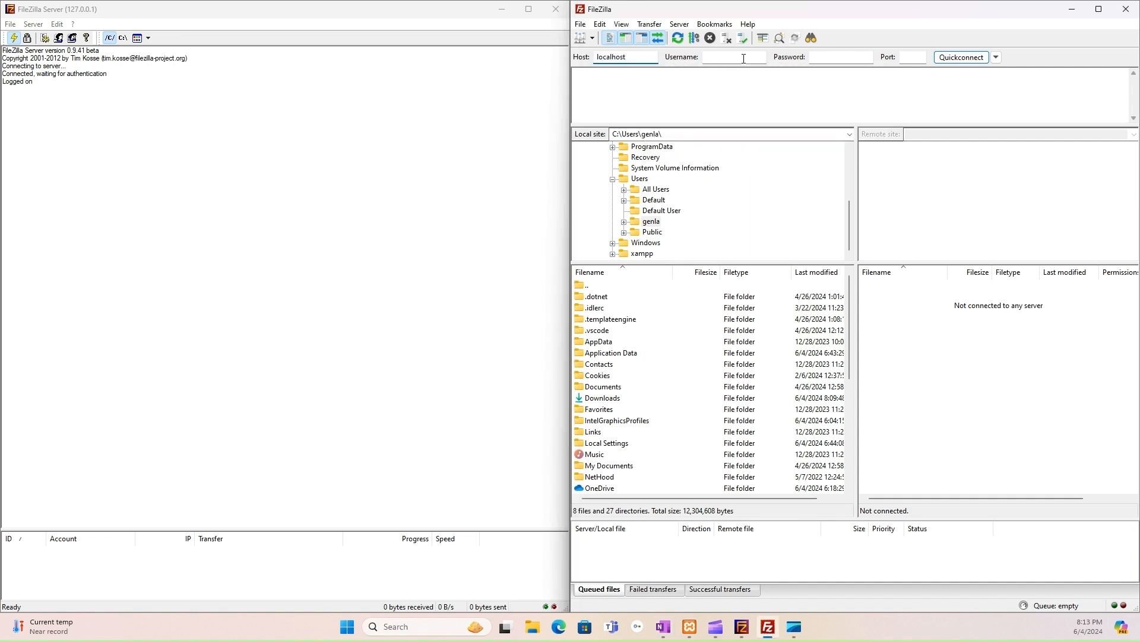
pyautogui.click(743, 59)
pyautogui.write('Nette')
pyautogui.click(834, 57)
pyautogui.write('1234567890')
pyautogui.click(957, 60)
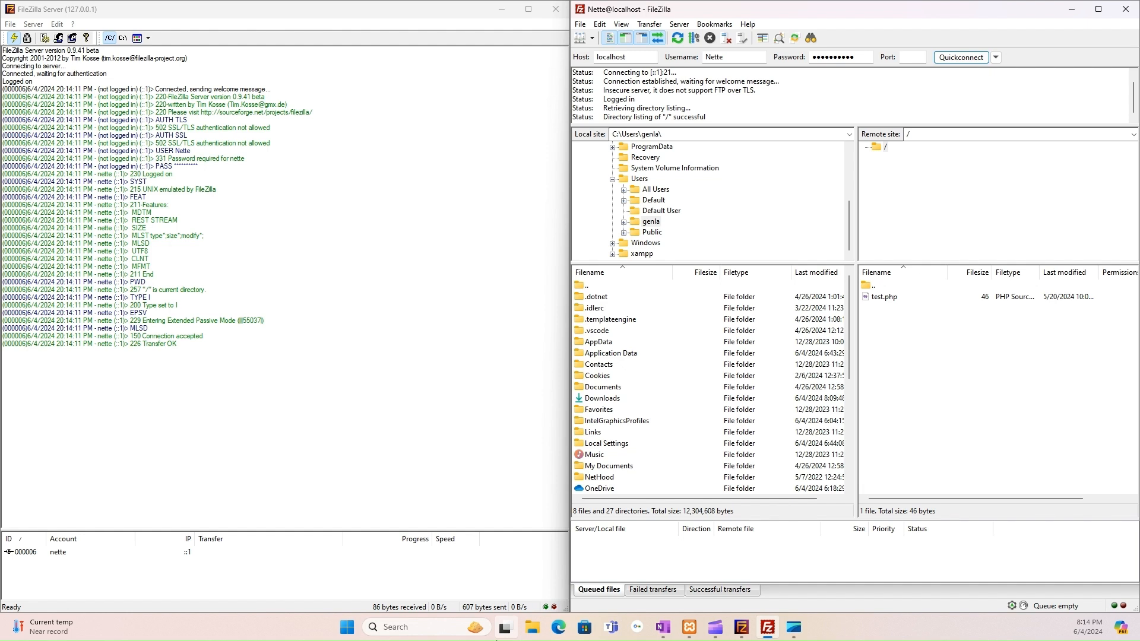
# - Check test.php is listed remotely, then type 'loca' into Chrome's address bar
pyautogui.moveTo(506, 640)
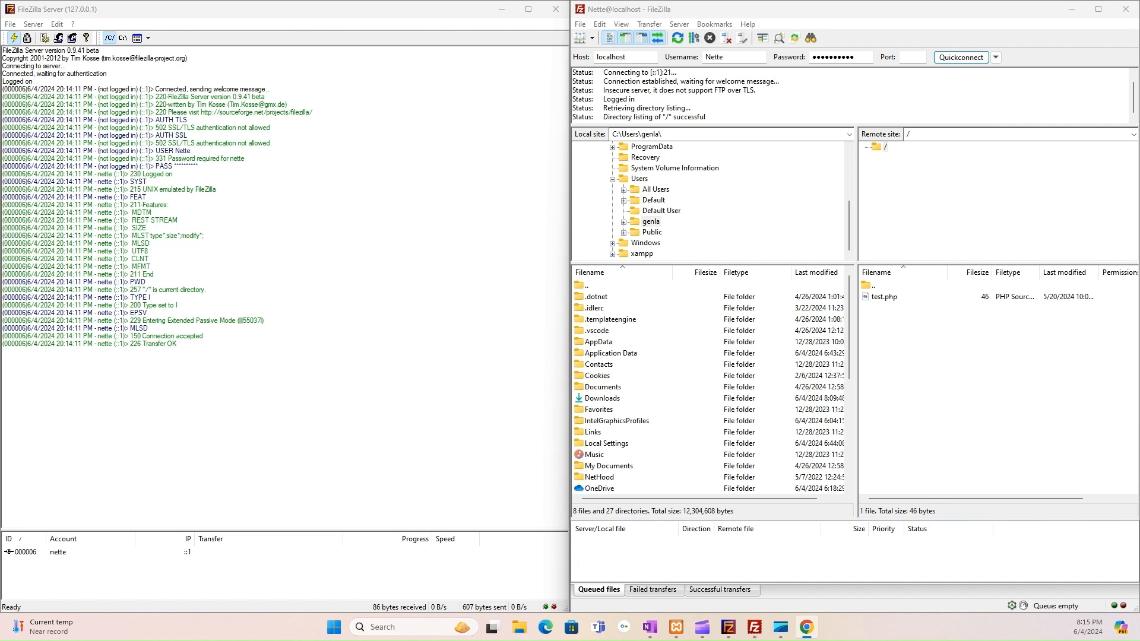
pyautogui.write('loca')
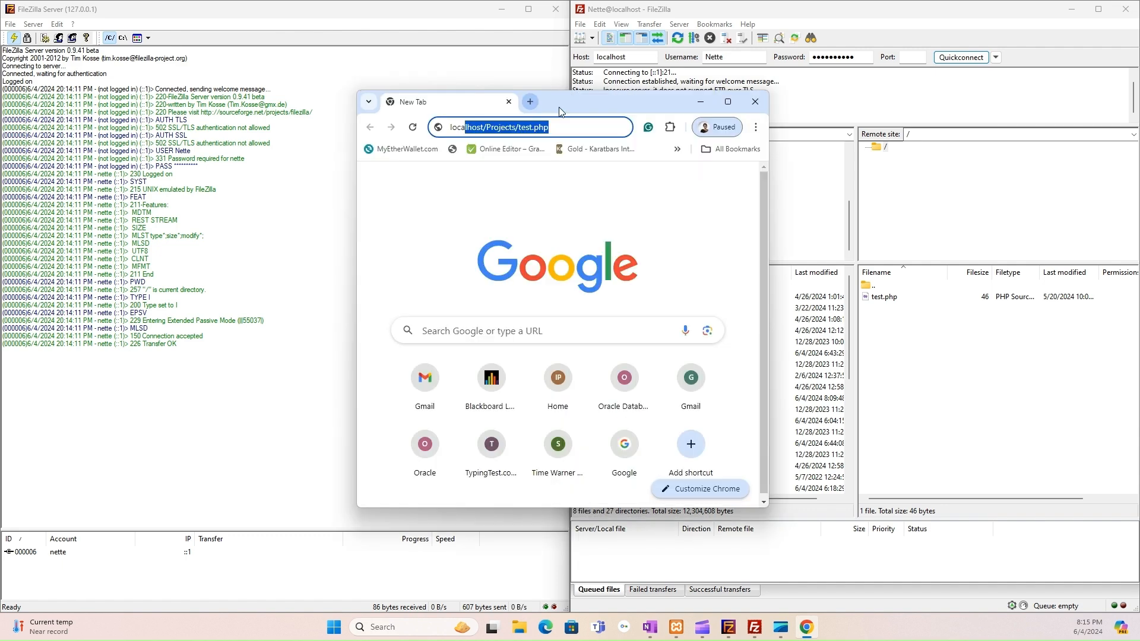
# - Maximize Chrome and load localhost/Projects/test.php
pyautogui.click(729, 102)
pyautogui.press('Return')
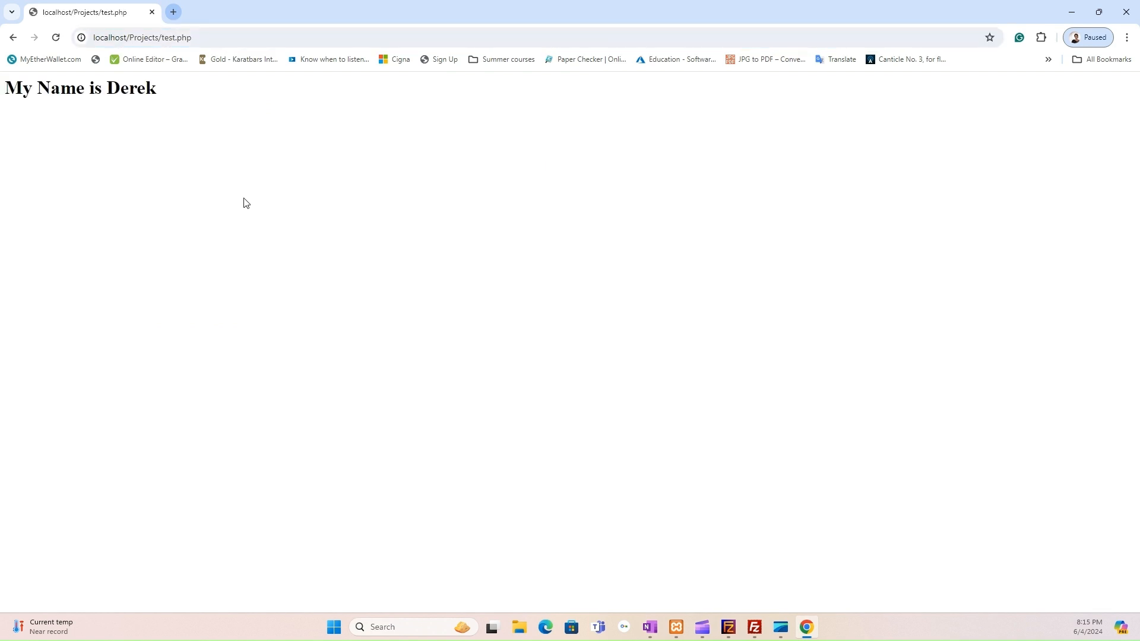